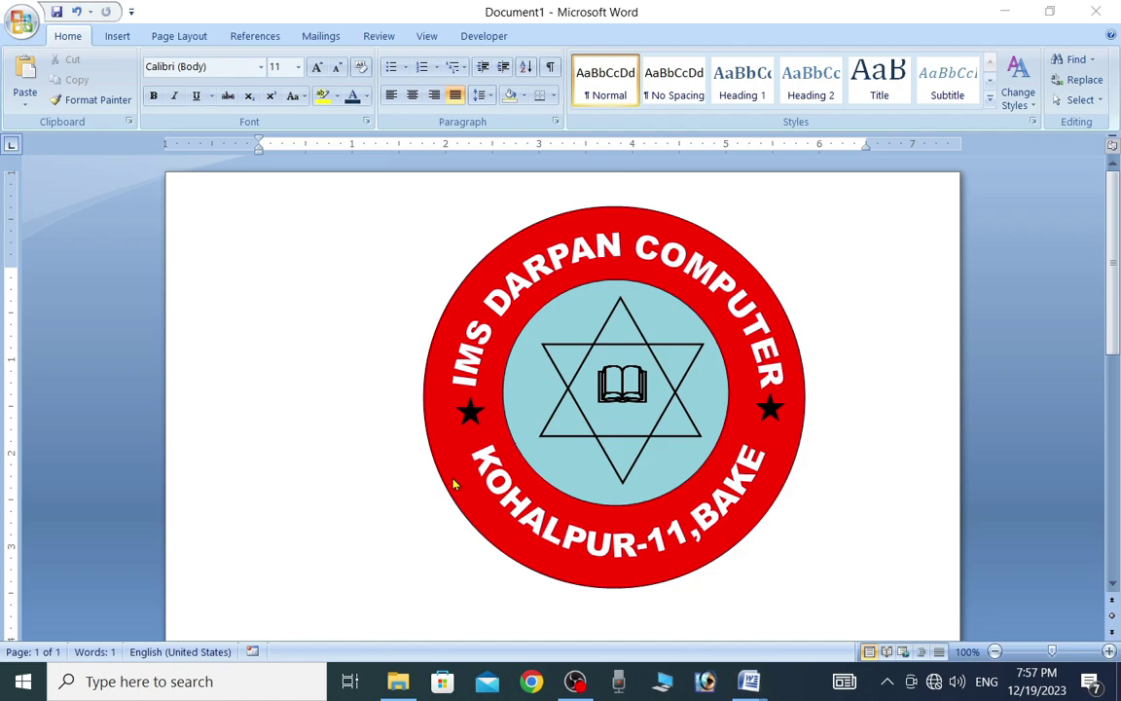
Step: Create a new blank document and draw a circle about 3.68" in diameter on the upper part of the page
key(ctrl+n)
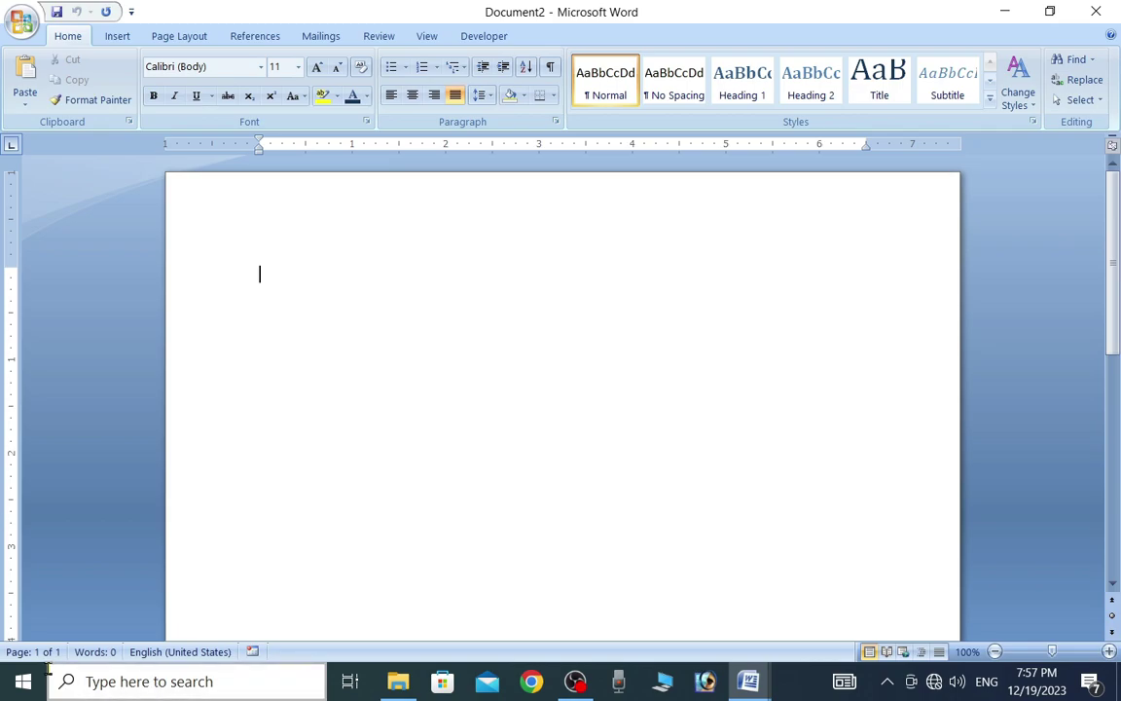
click(117, 39)
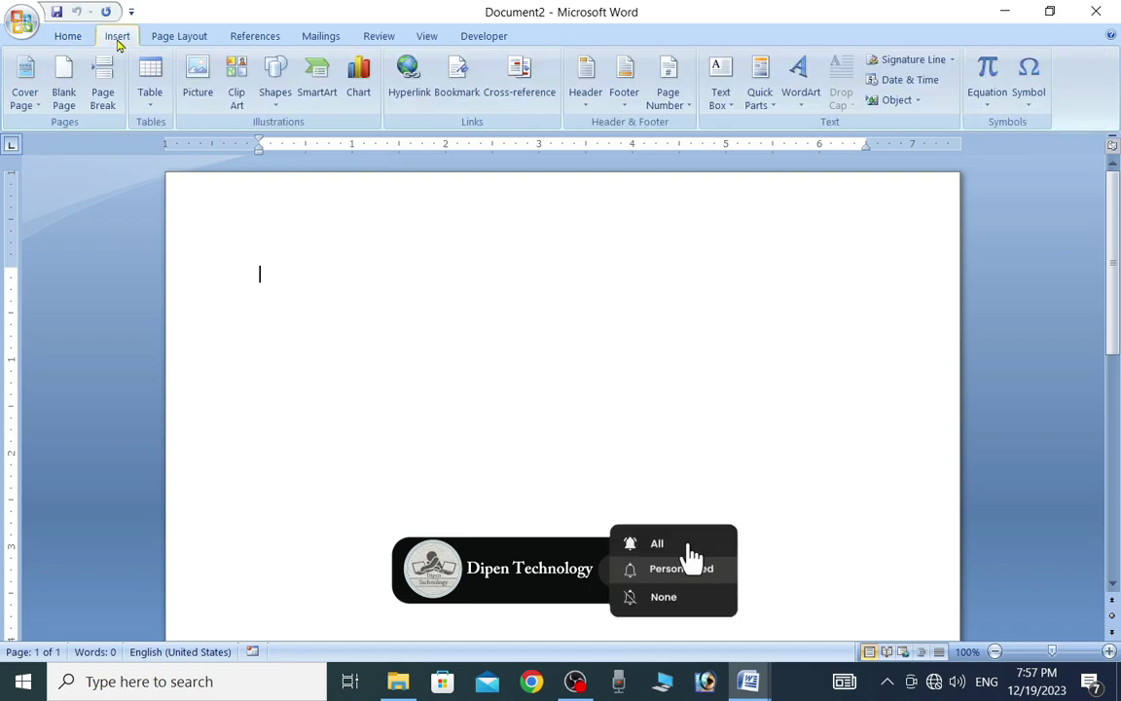
click(277, 102)
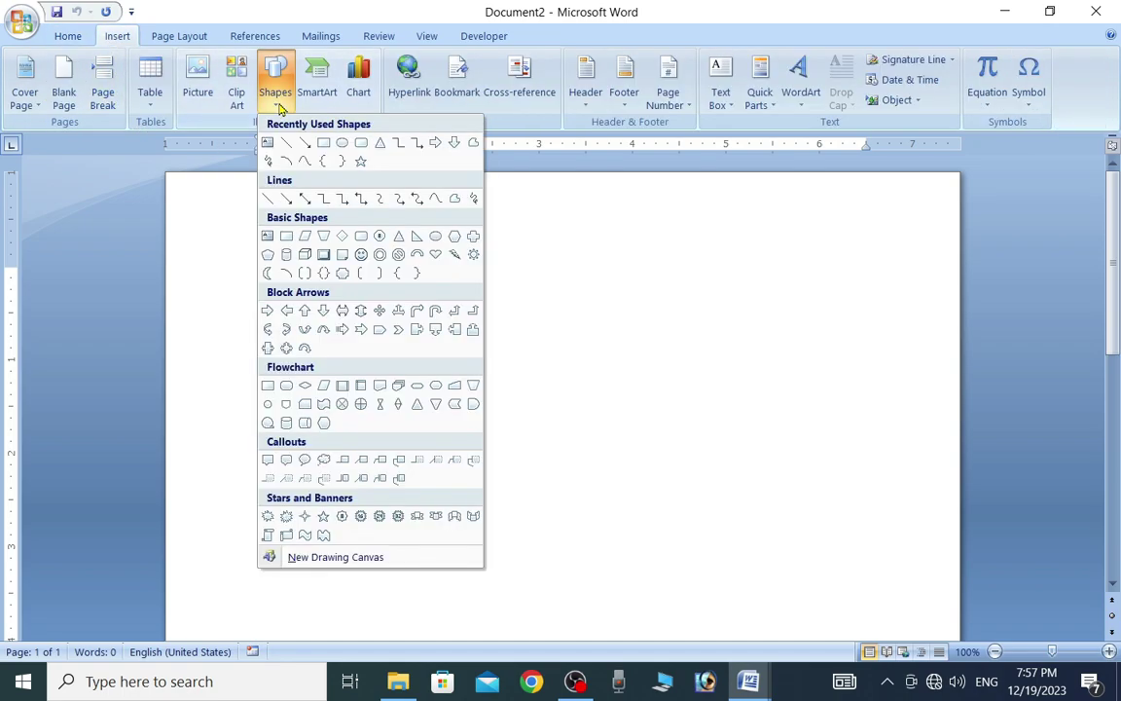
click(344, 144)
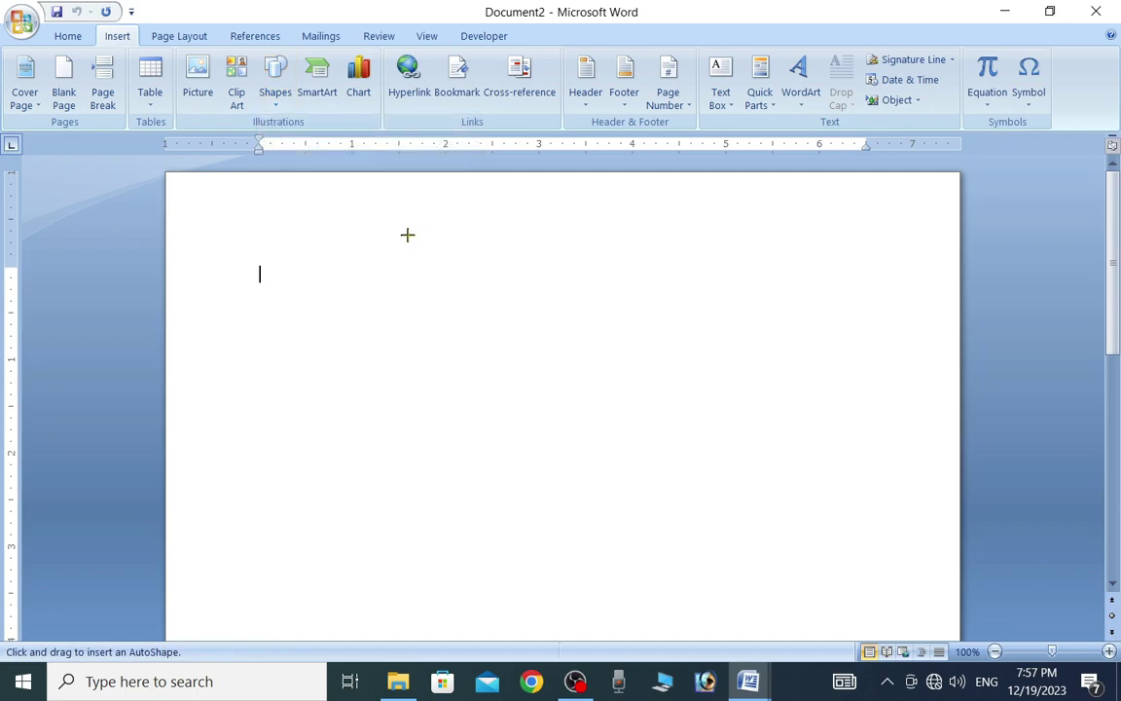
drag(407, 232, 713, 575)
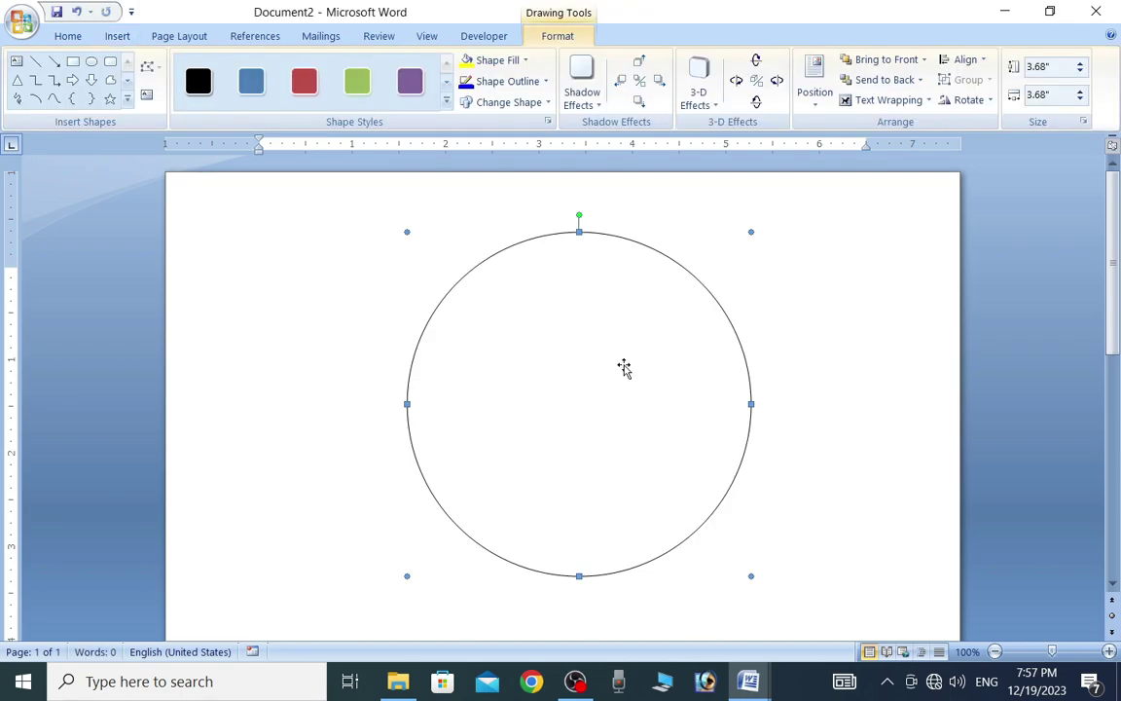
Step: Nudge the circle up and down in small increments to fine-tune its vertical position on the page
key(ctrl+Up)
key(ctrl+Up)
key(ctrl+Up)
key(ctrl+Up)
key(ctrl+Up)
key(ctrl+Up)
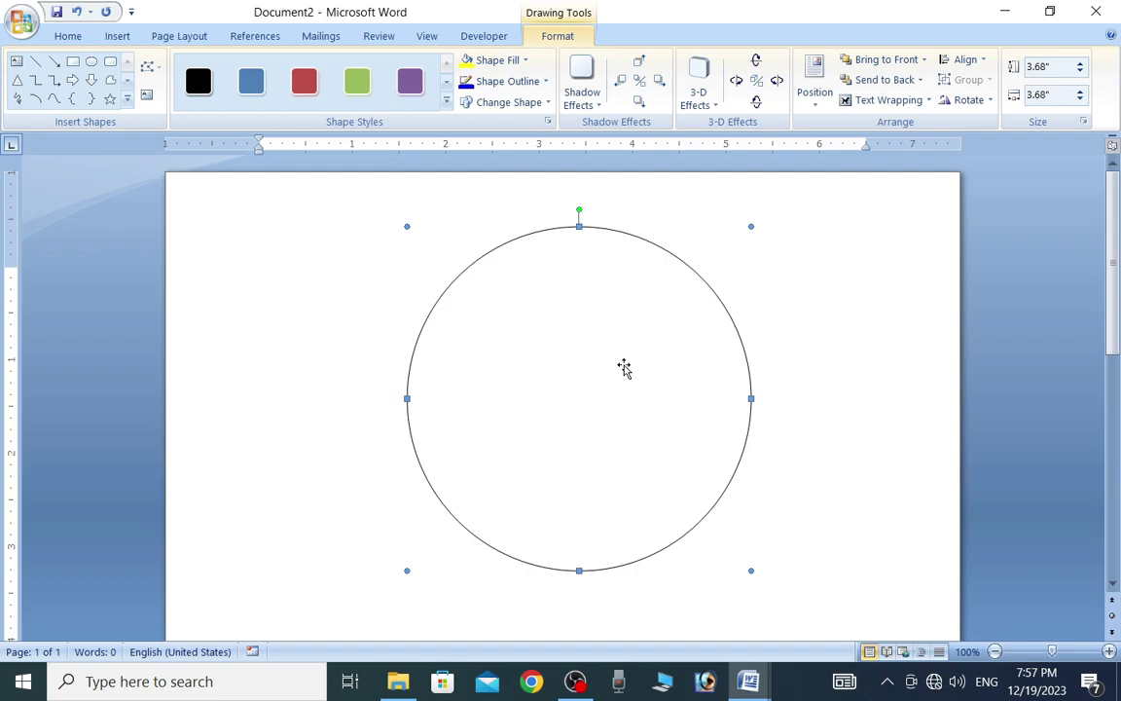
key(ctrl+Down)
key(ctrl+Down)
key(ctrl+Down)
key(ctrl+Down)
key(ctrl+Down)
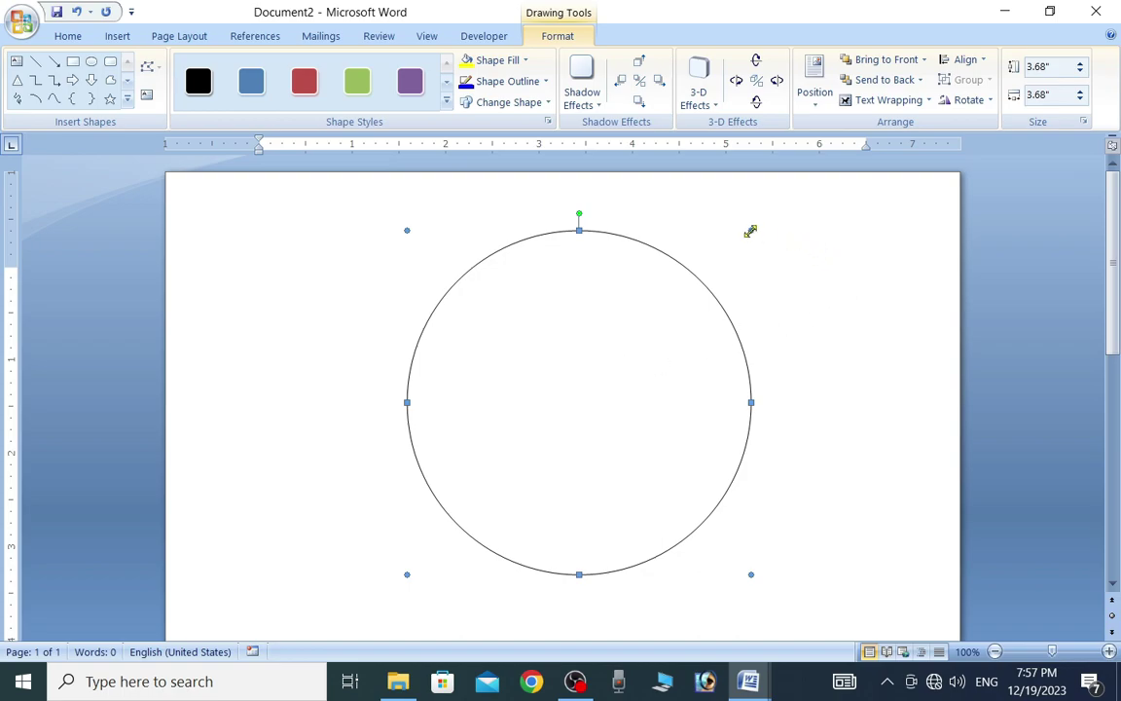
Step: Enlarge the circle proportionally to about 4.1" in diameter, undoing any resize that distorts it
drag(754, 229, 789, 213)
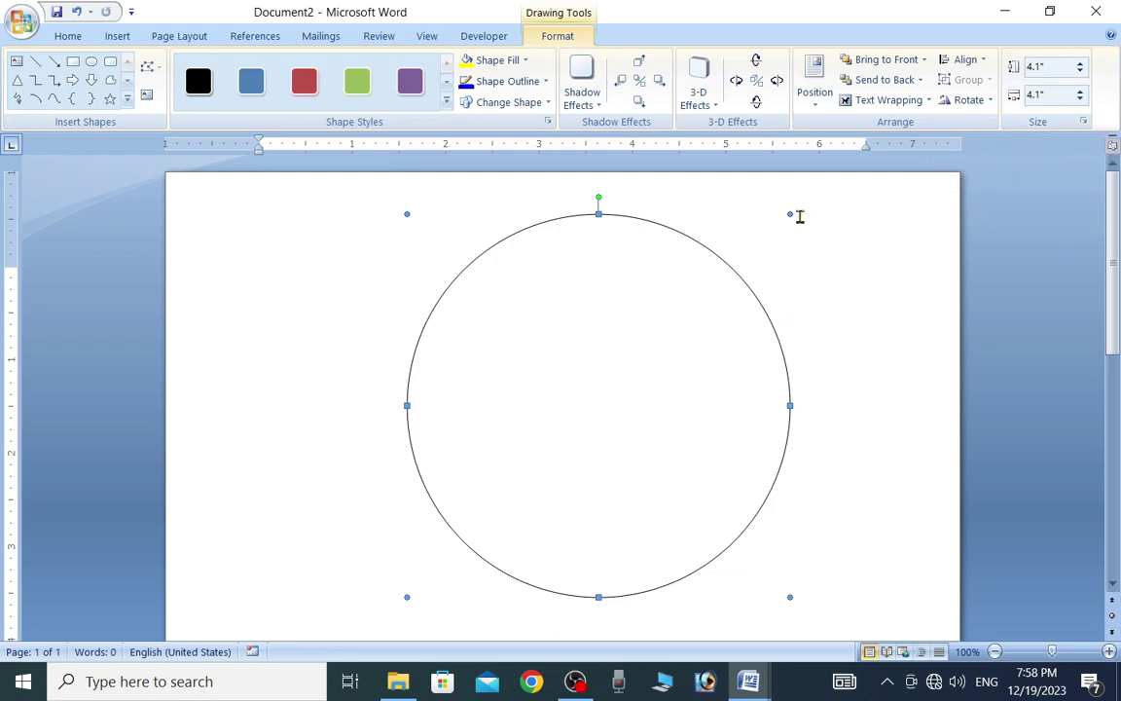
drag(790, 214, 729, 258)
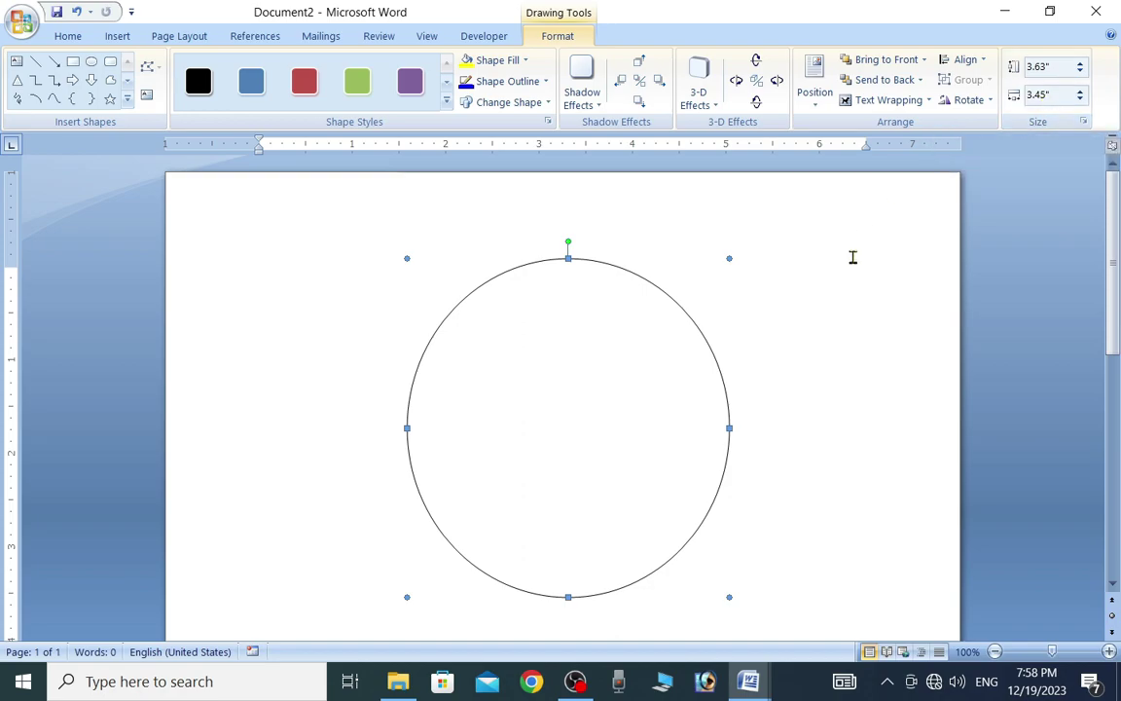
key(ctrl+z)
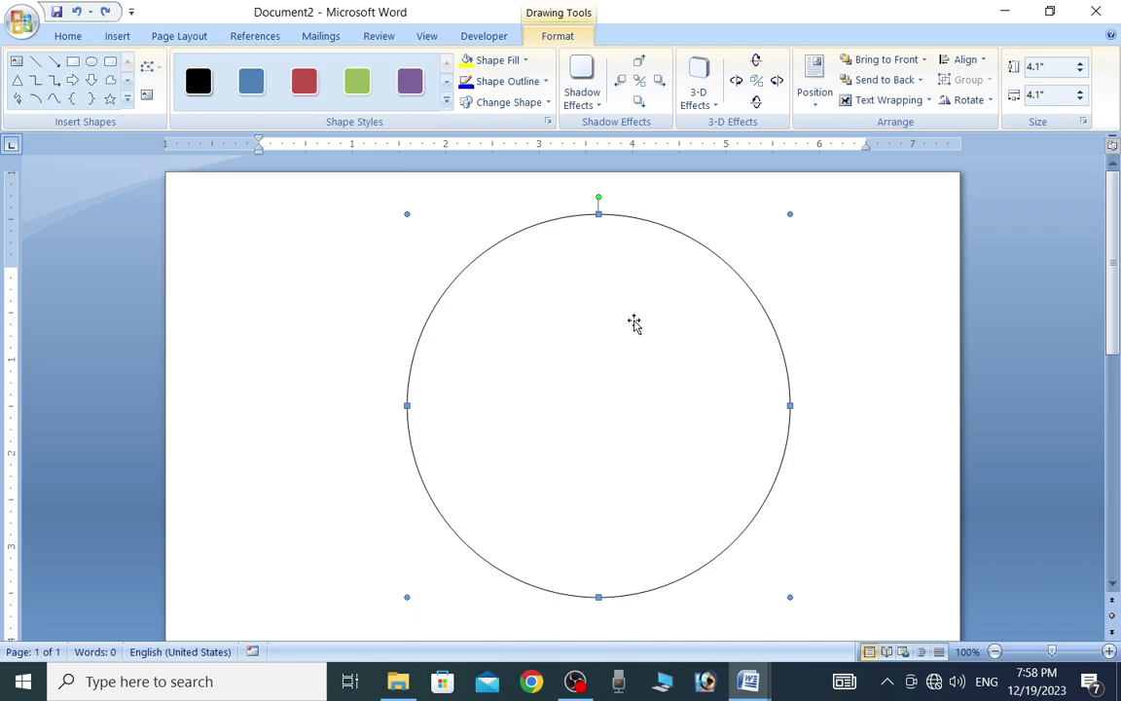
Step: Nudge the enlarged circle slightly down and to the left on the page
key(ctrl+Down)
key(ctrl+Down)
key(ctrl+Down)
key(ctrl+Left)
key(ctrl+Left)
key(ctrl+Left)
key(ctrl+Left)
key(ctrl+Left)
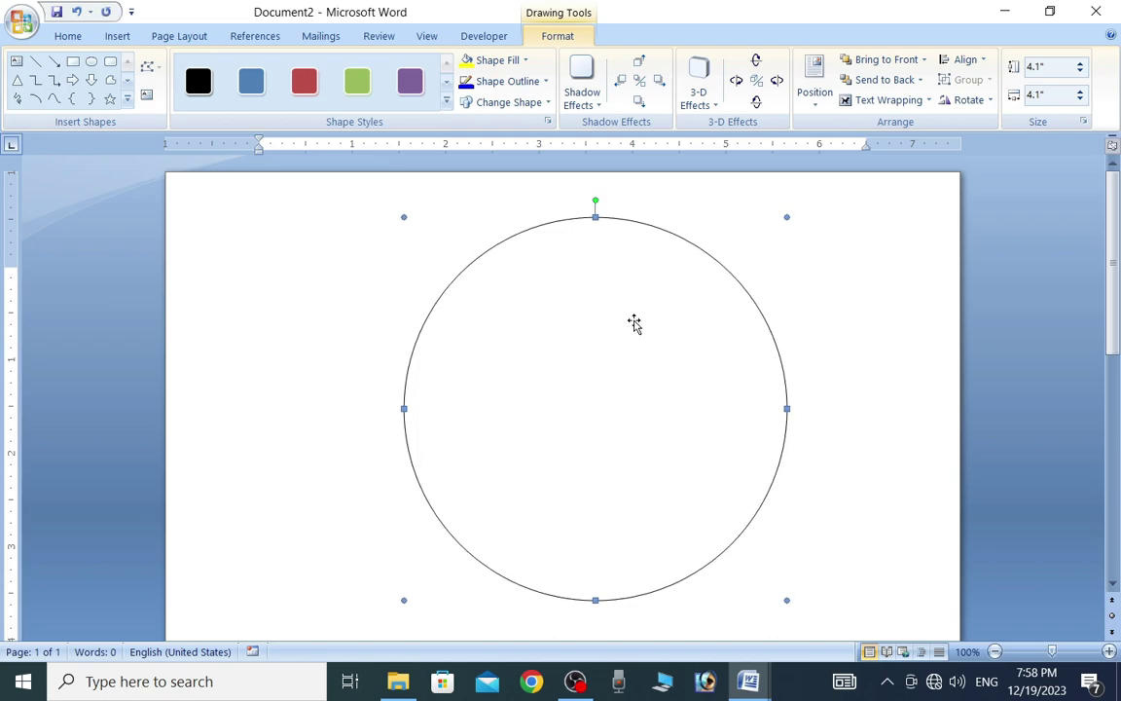
key(ctrl+Down)
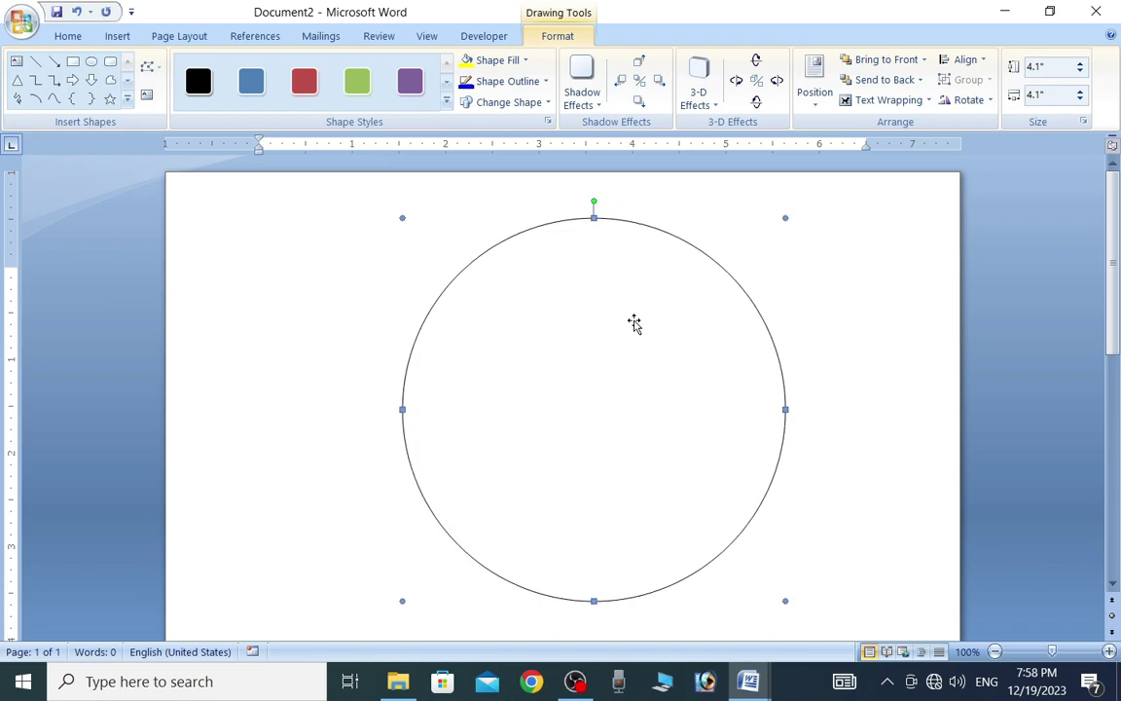
Step: Duplicate the circle and shrink the copy proportionally to about 2.72" in diameter
key(ctrl+d)
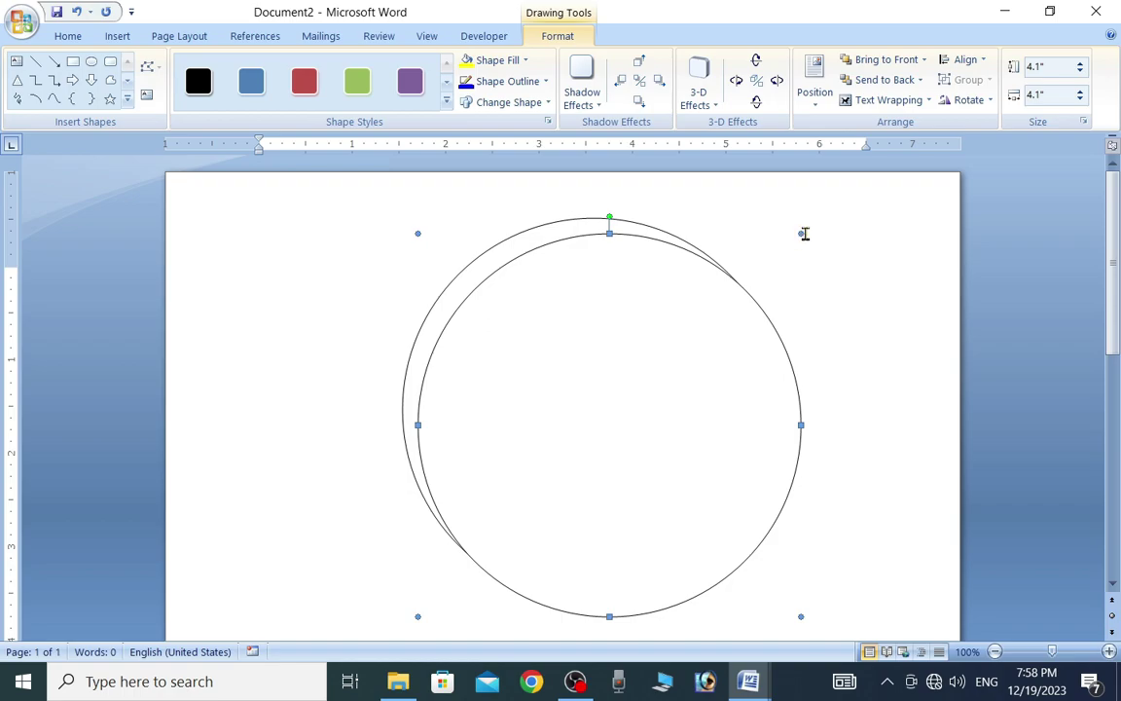
drag(719, 349, 673, 407)
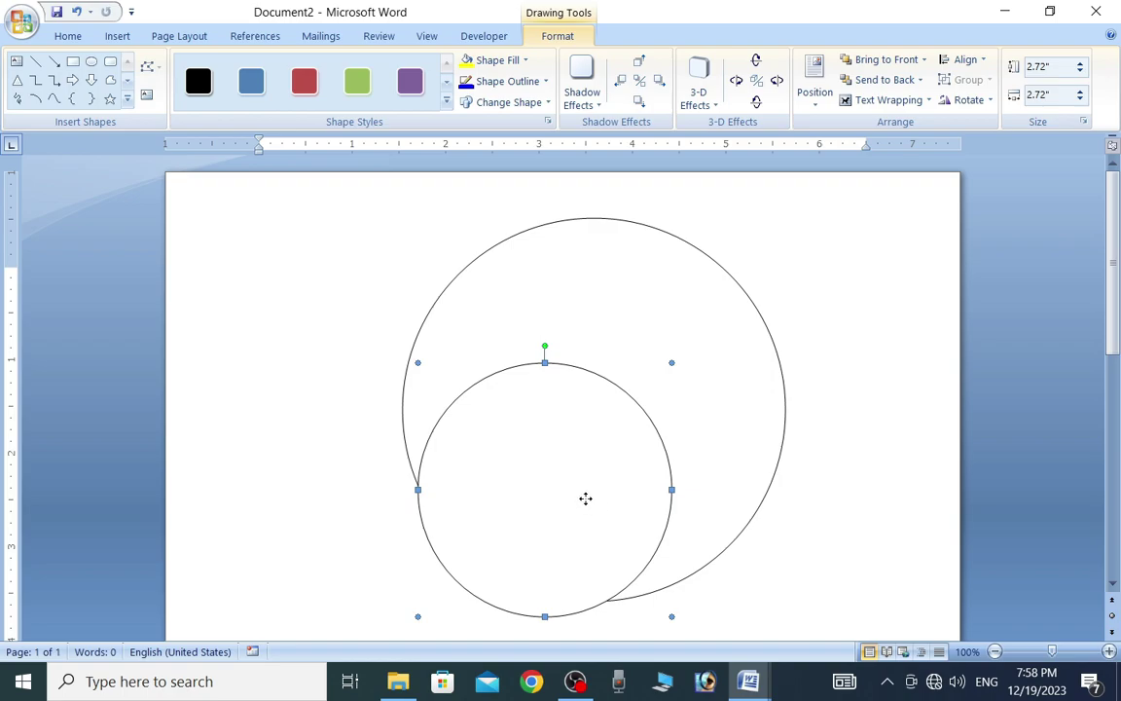
Step: Move the smaller circle up and sideways until it sits centered inside the large circle
key(Up)
key(Up)
key(Up)
key(Up)
key(Up)
key(Up)
key(Right)
key(Right)
key(Right)
key(Right)
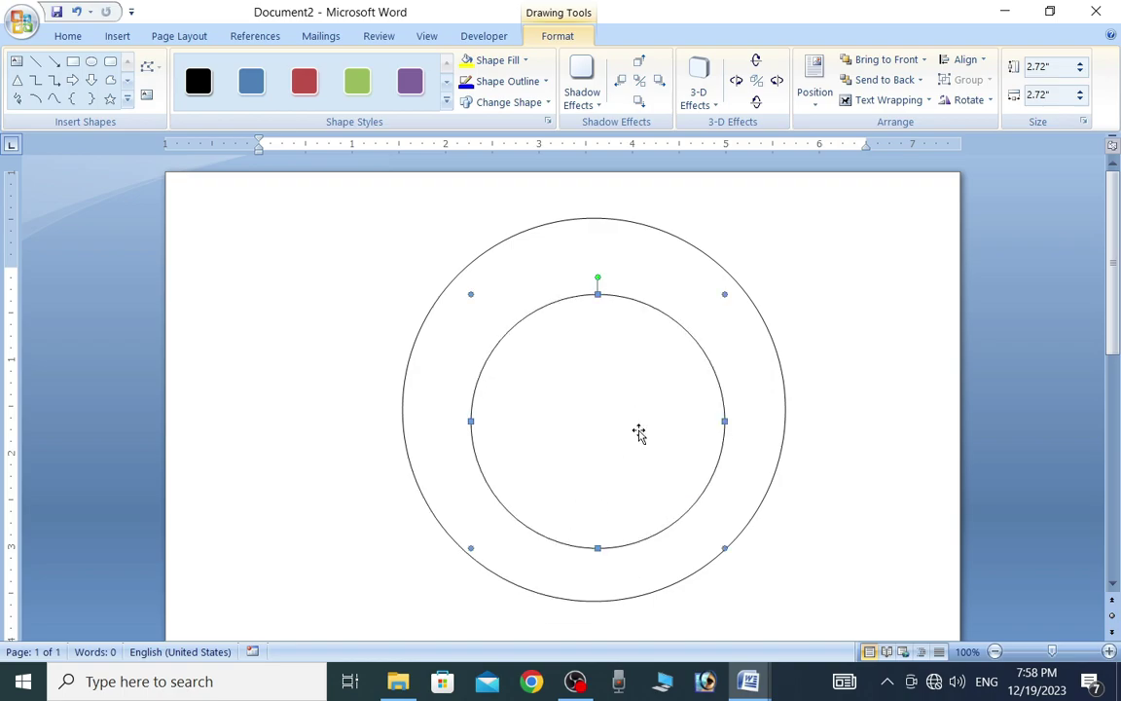
key(Up)
key(Up)
key(Up)
key(Up)
key(Up)
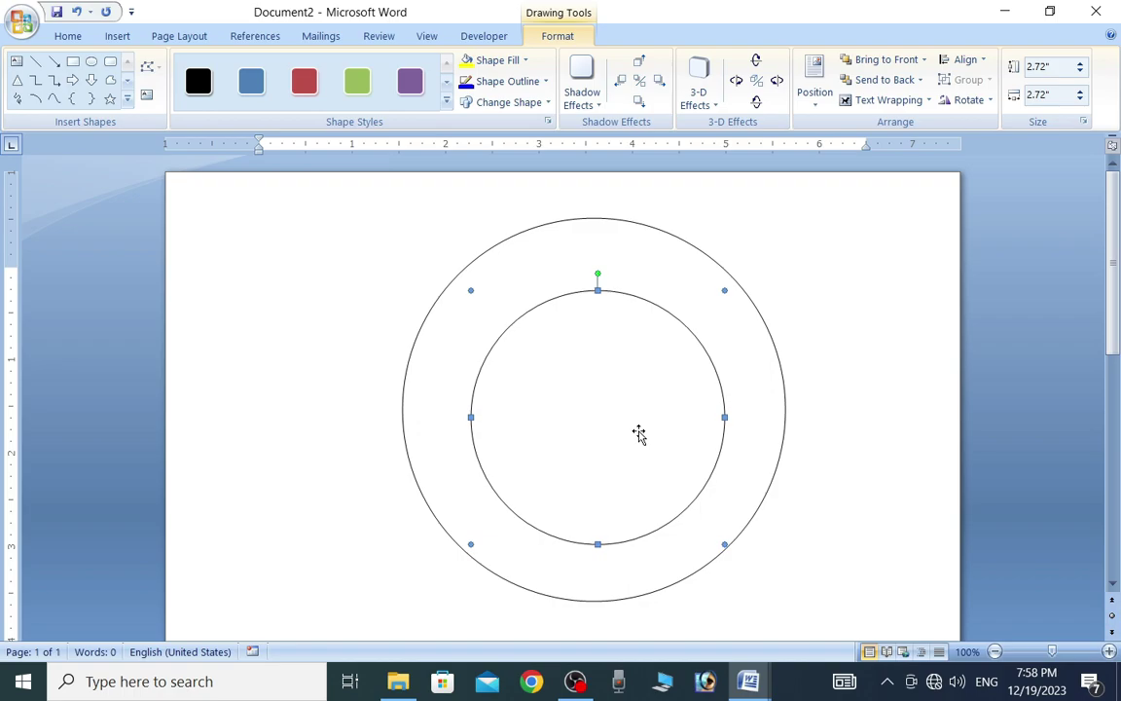
key(Up)
key(Up)
key(Left)
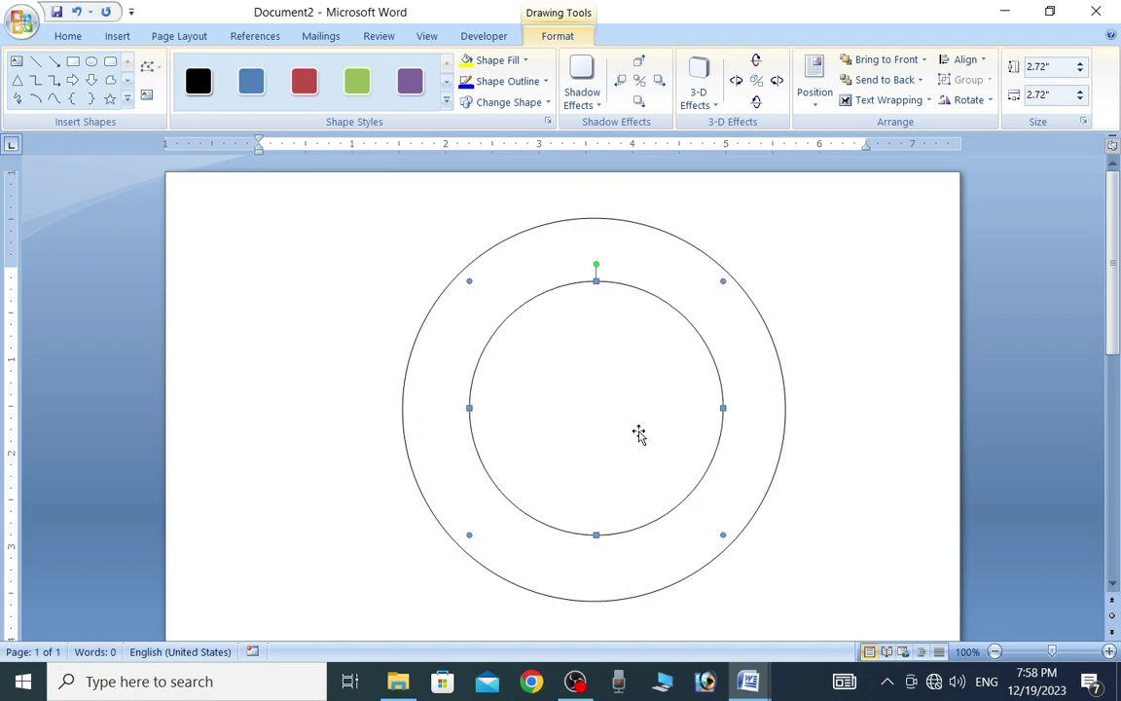
Step: Shrink the inner circle proportionally to about 2.56" in diameter and nudge it back to the center of the outer circle
drag(722, 281, 709, 312)
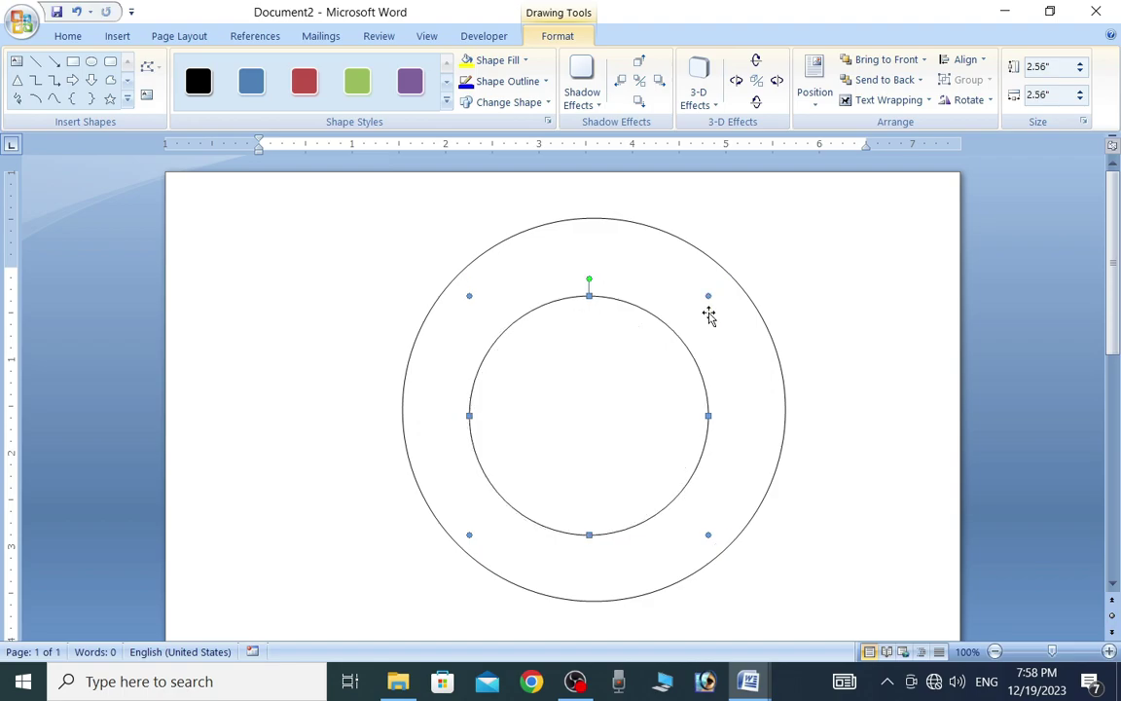
key(Right)
key(Right)
key(Right)
key(Up)
key(Up)
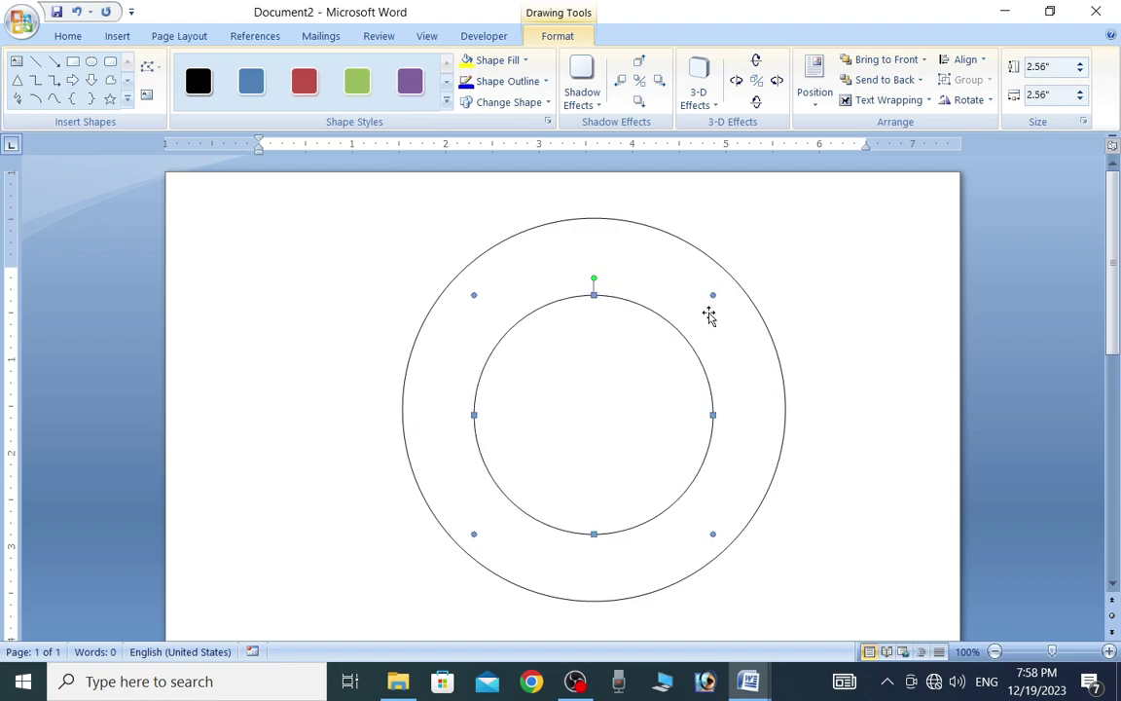
key(Right)
key(Right)
key(Up)
key(Up)
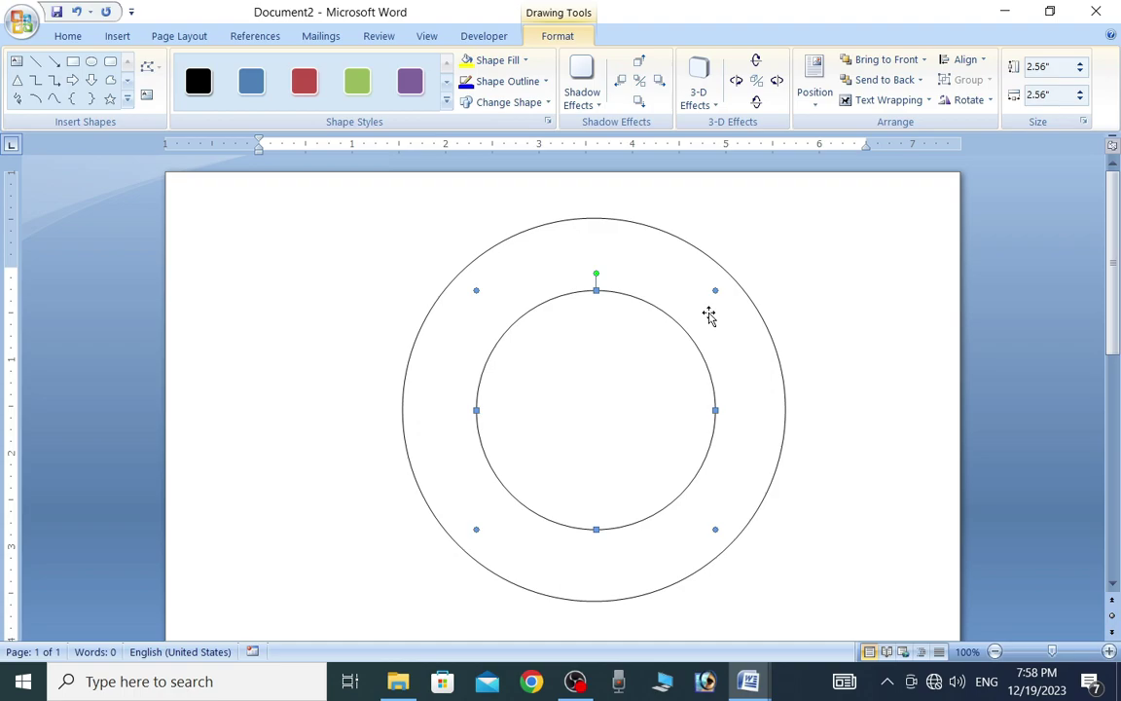
key(Left)
key(Right)
key(Up)
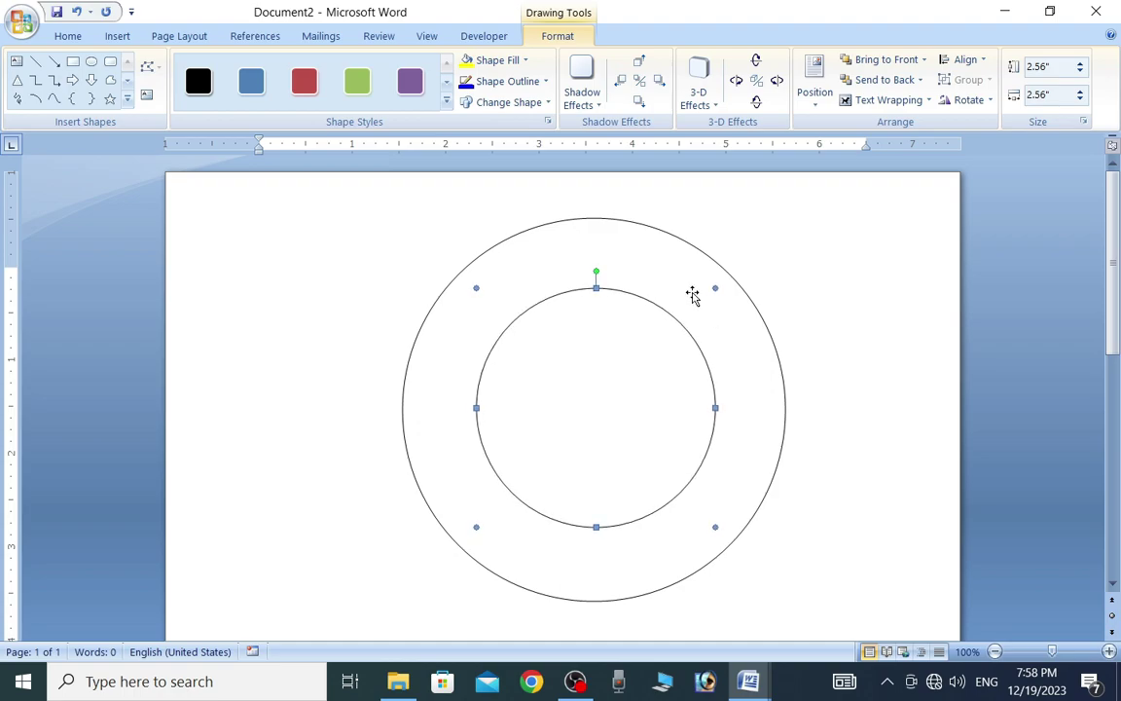
key(Down)
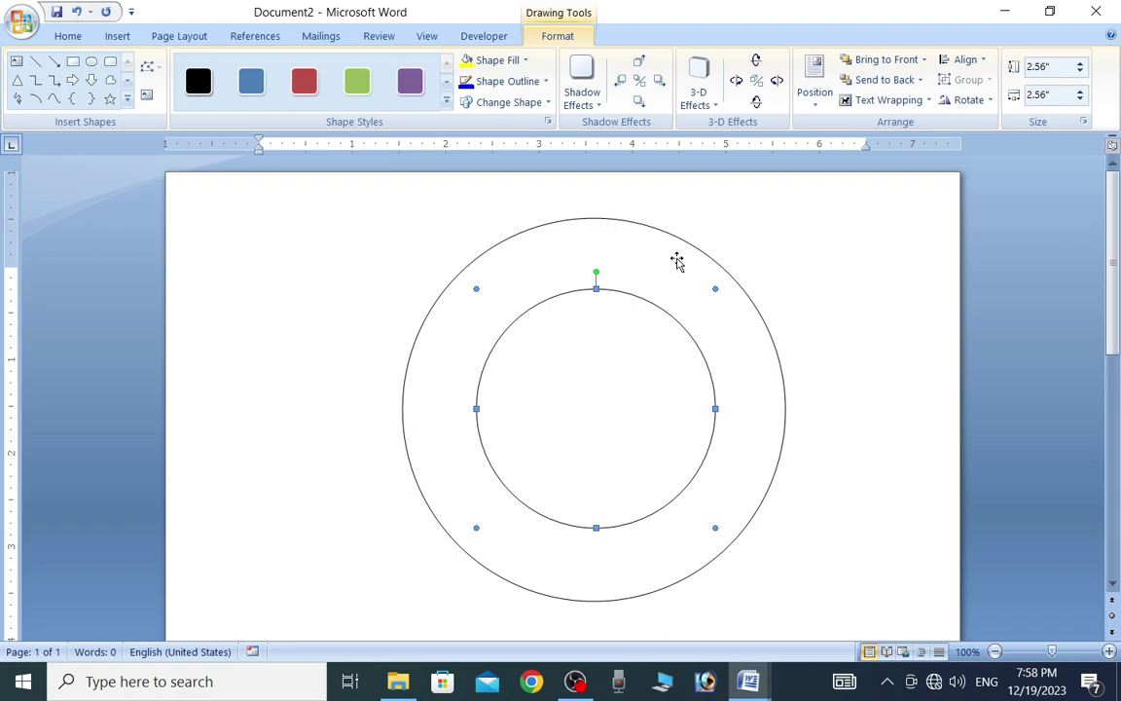
click(684, 250)
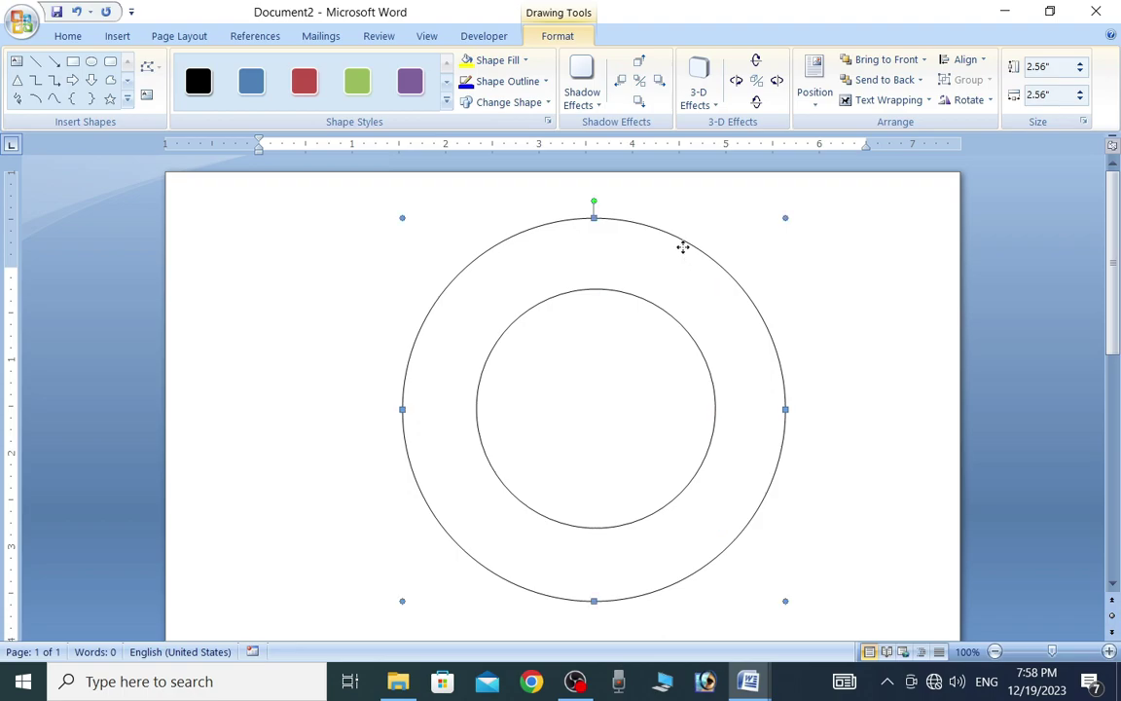
click(521, 62)
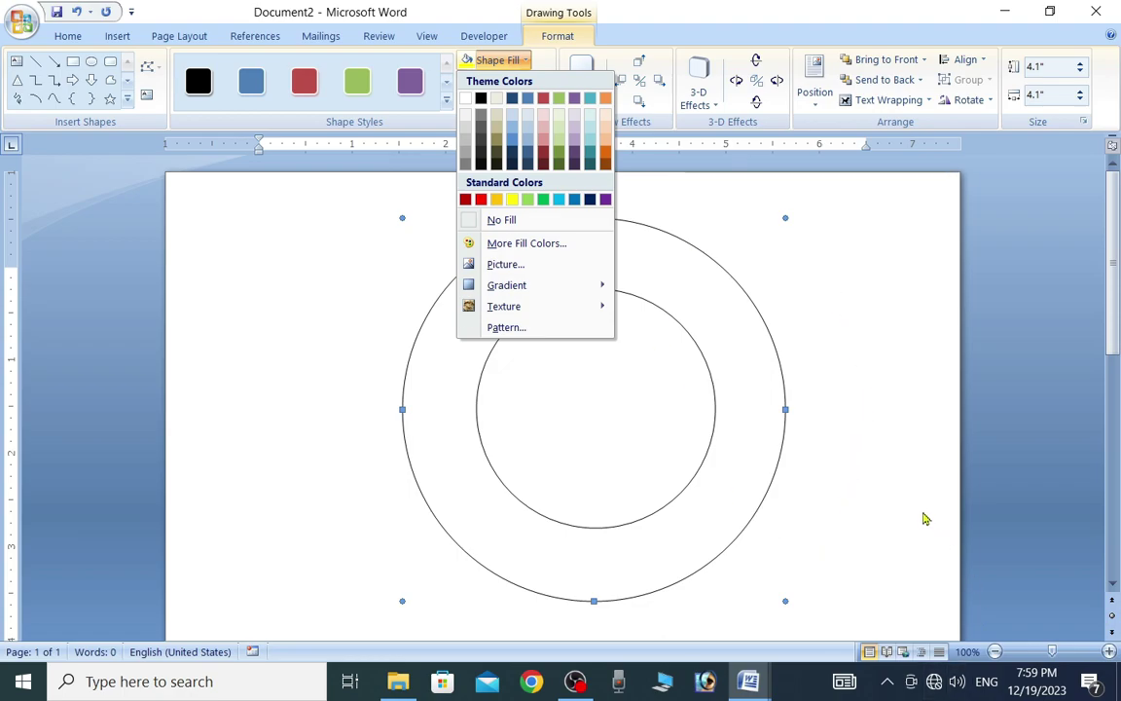
click(922, 510)
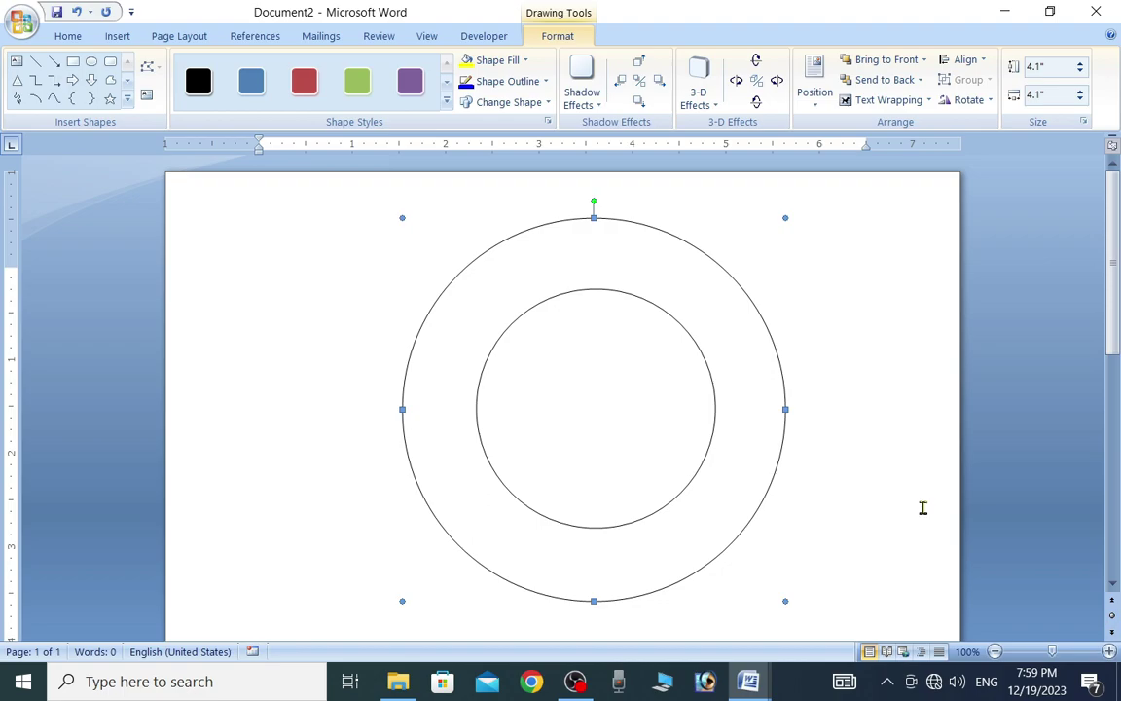
click(922, 506)
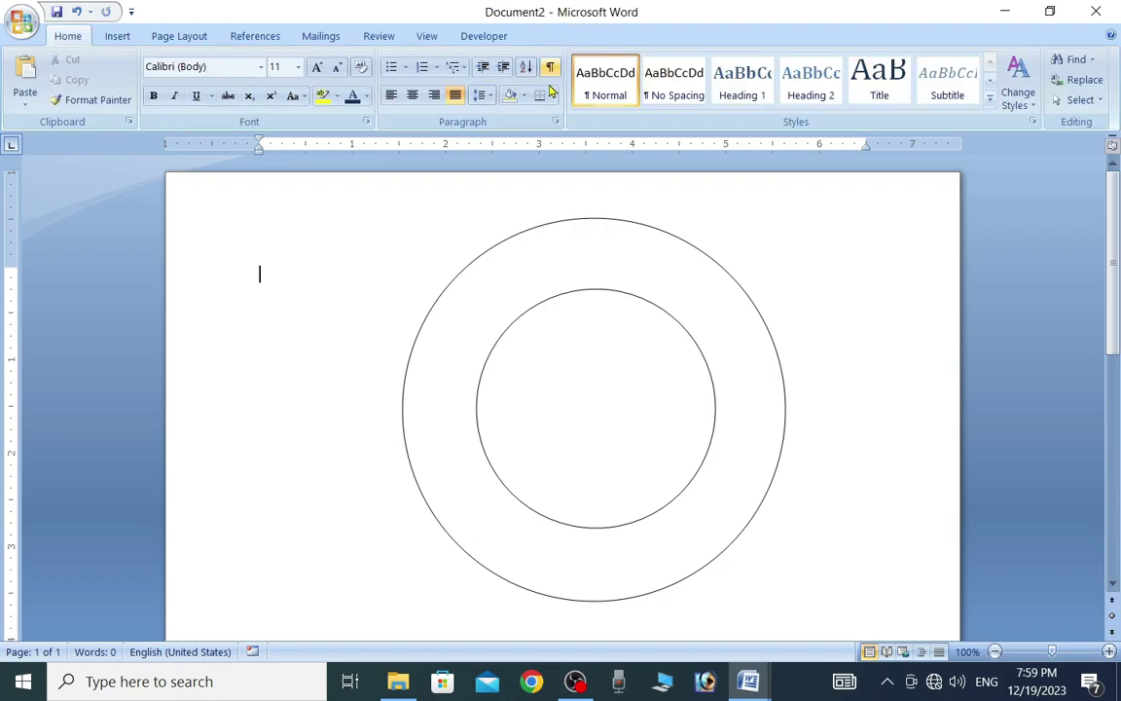
Step: Fill the large outer circle with the standard red color
click(618, 225)
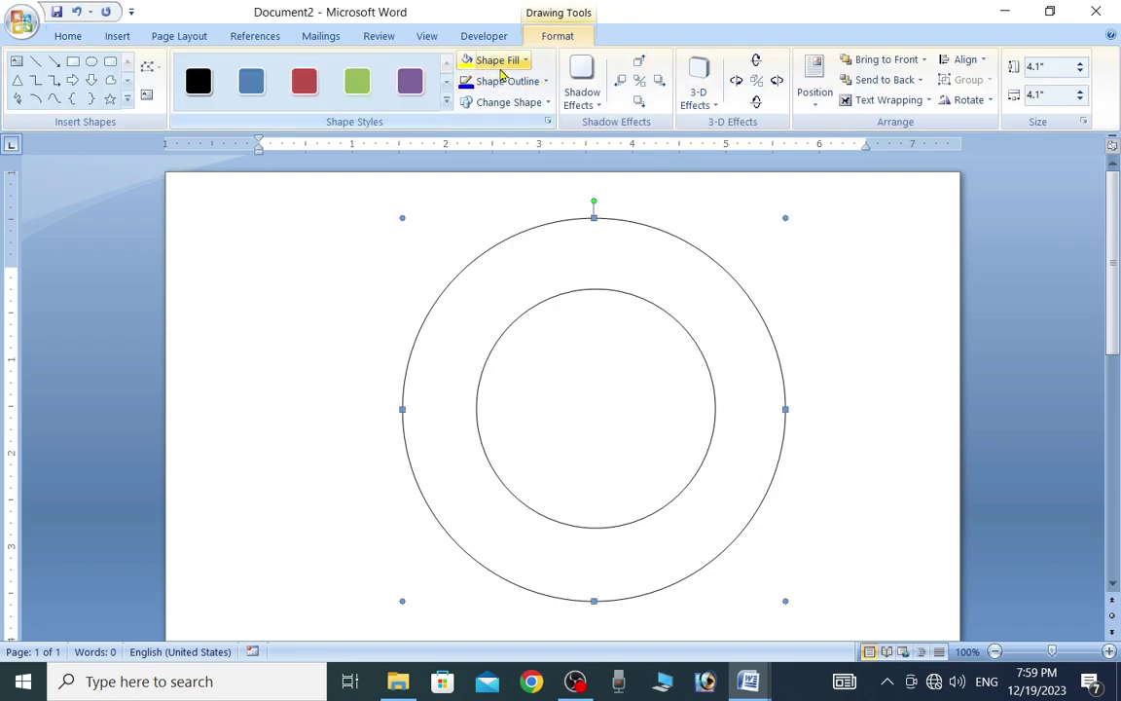
click(513, 63)
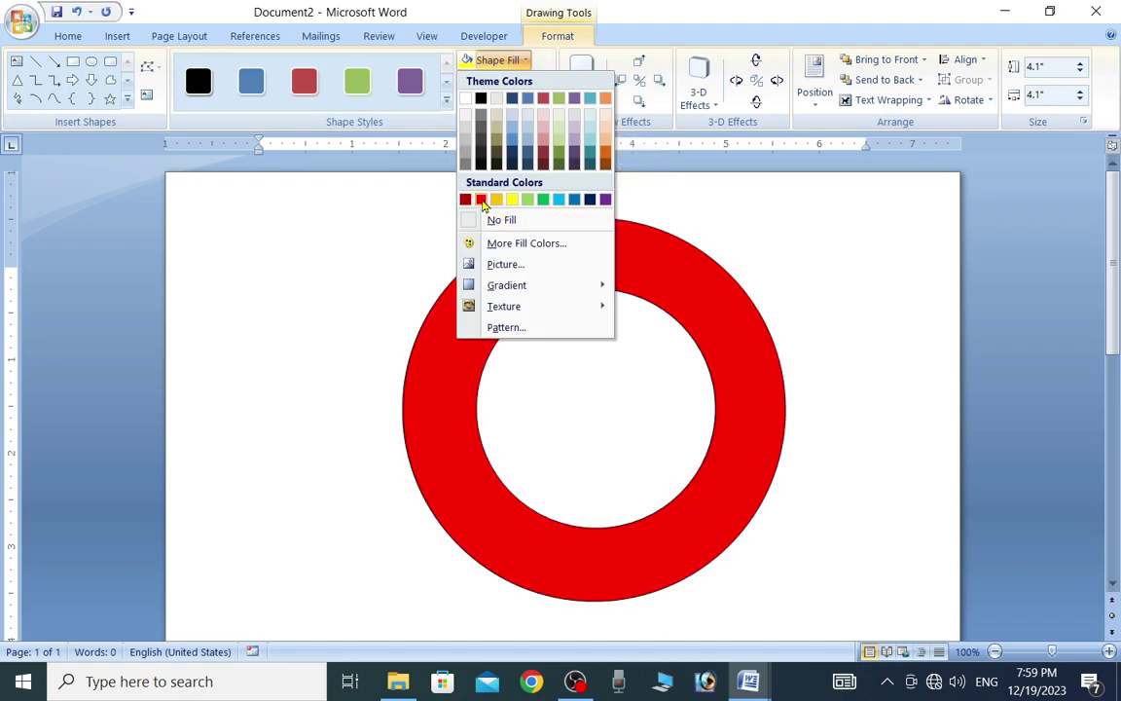
click(482, 201)
Step: Fill the inner circle with a light aqua theme color and deselect it
click(545, 365)
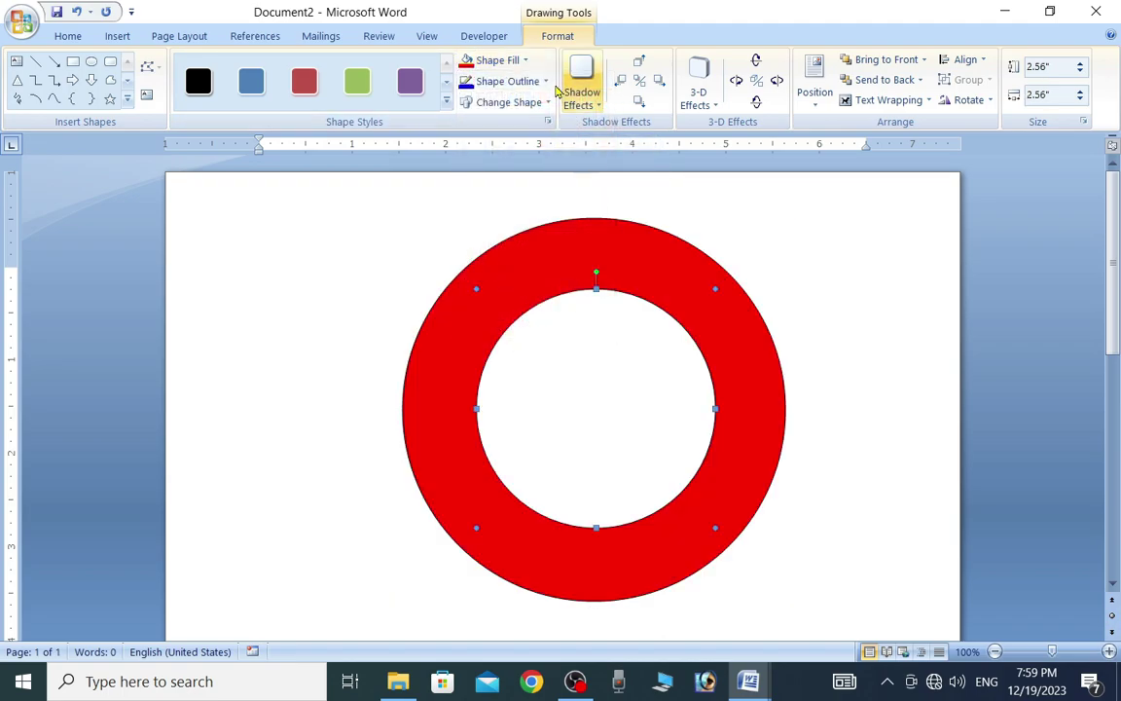
click(523, 63)
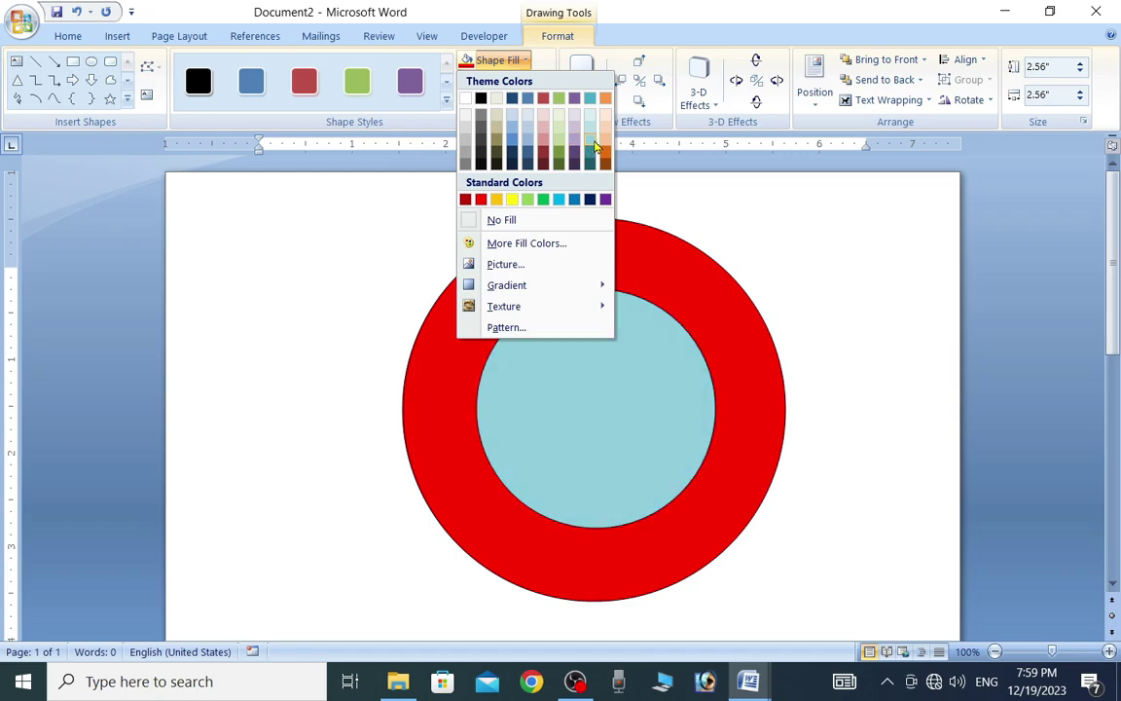
click(536, 133)
click(821, 306)
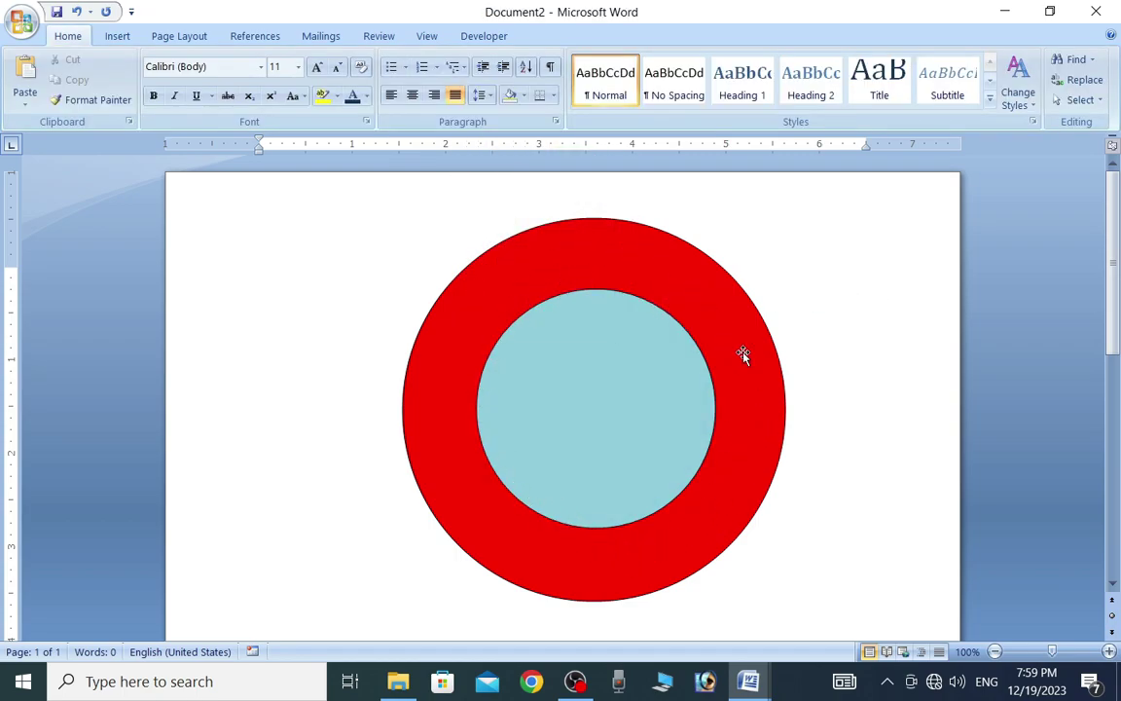
Step: Insert a WordArt in the arched black style from the gallery's first row, with the text "Ims Darpan Computer"
click(118, 36)
click(802, 102)
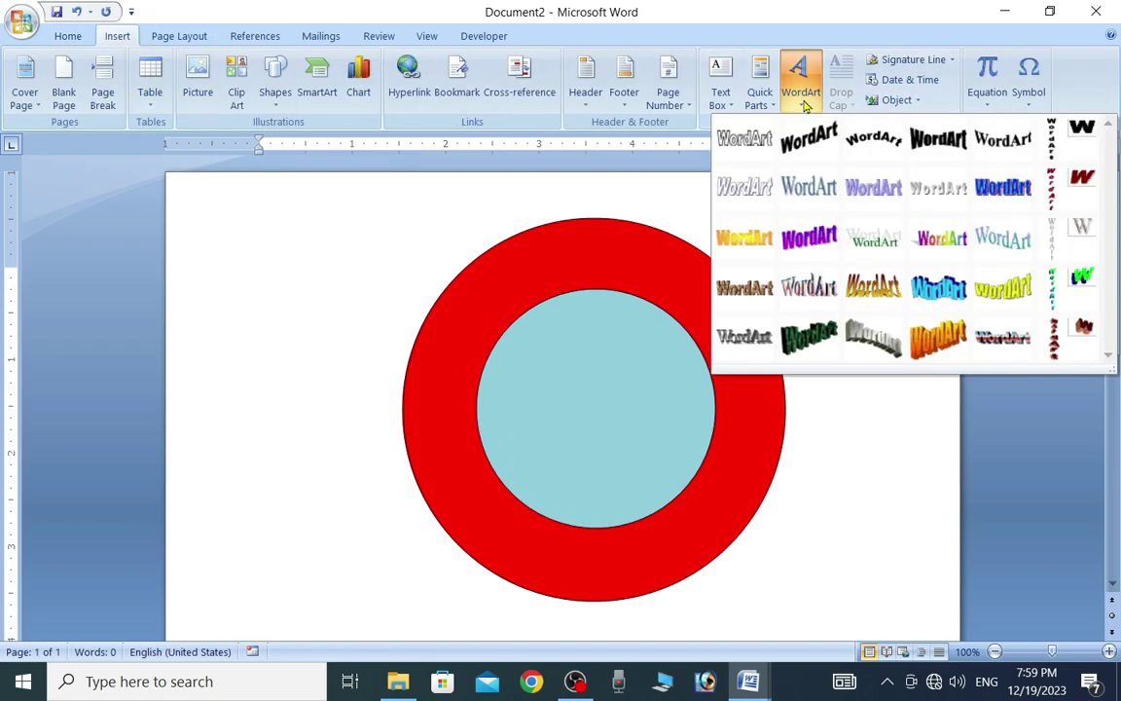
click(874, 142)
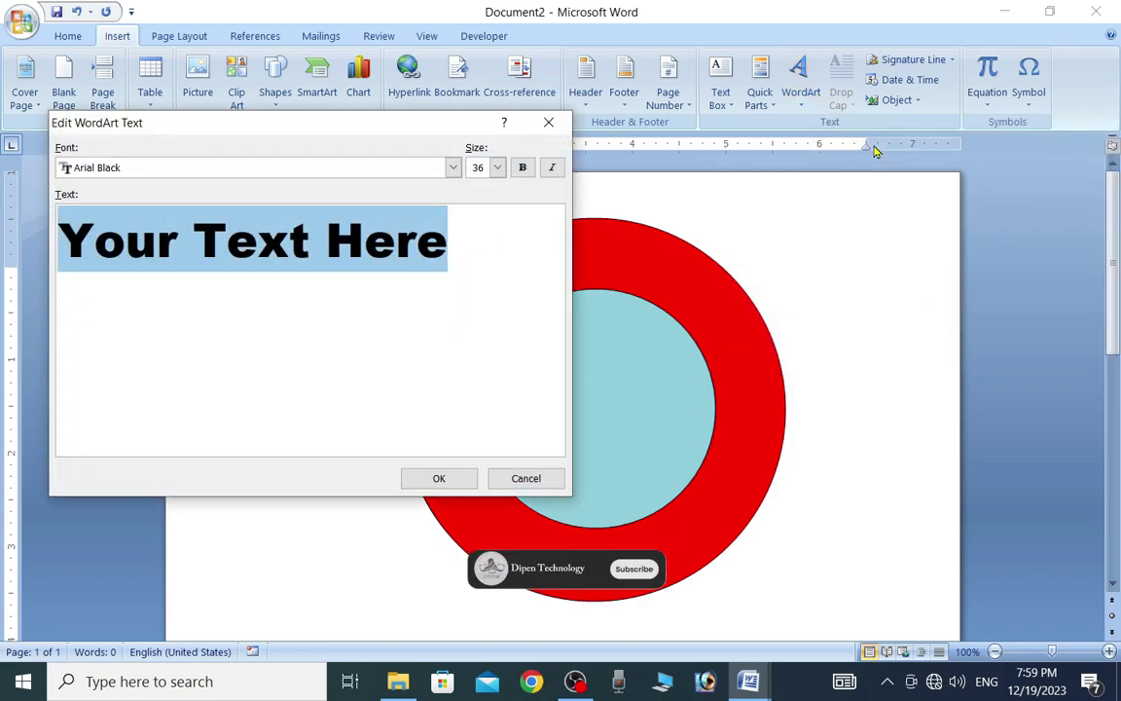
text(Ims Dar)
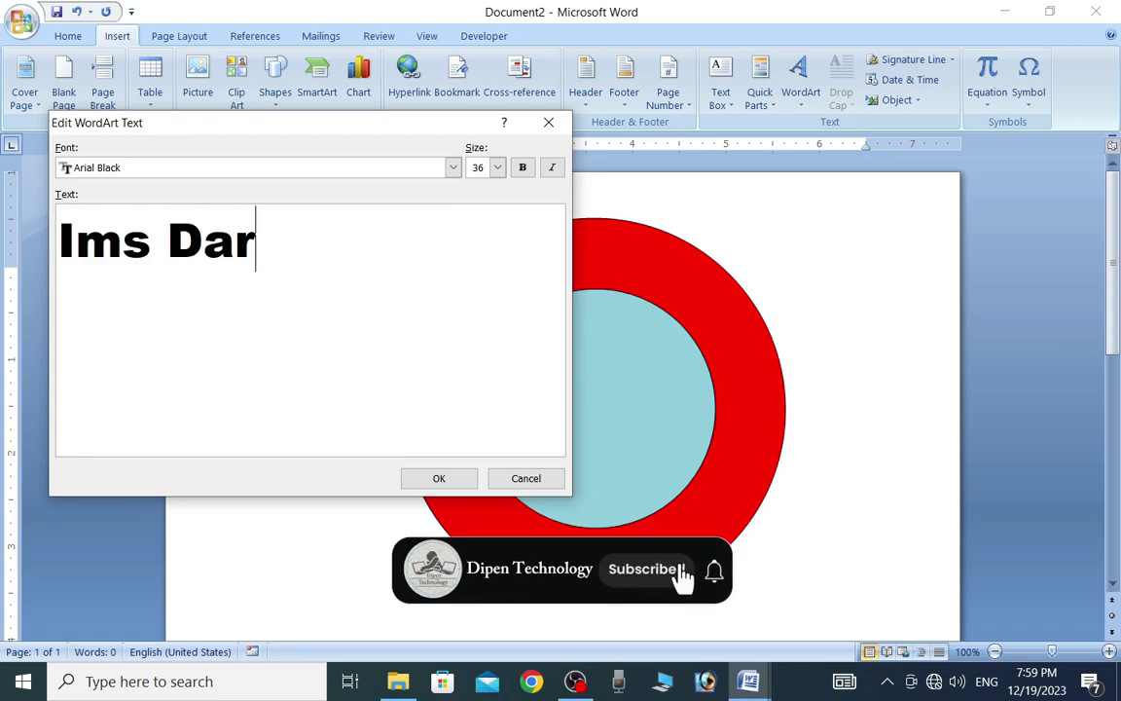
text(pan Computer)
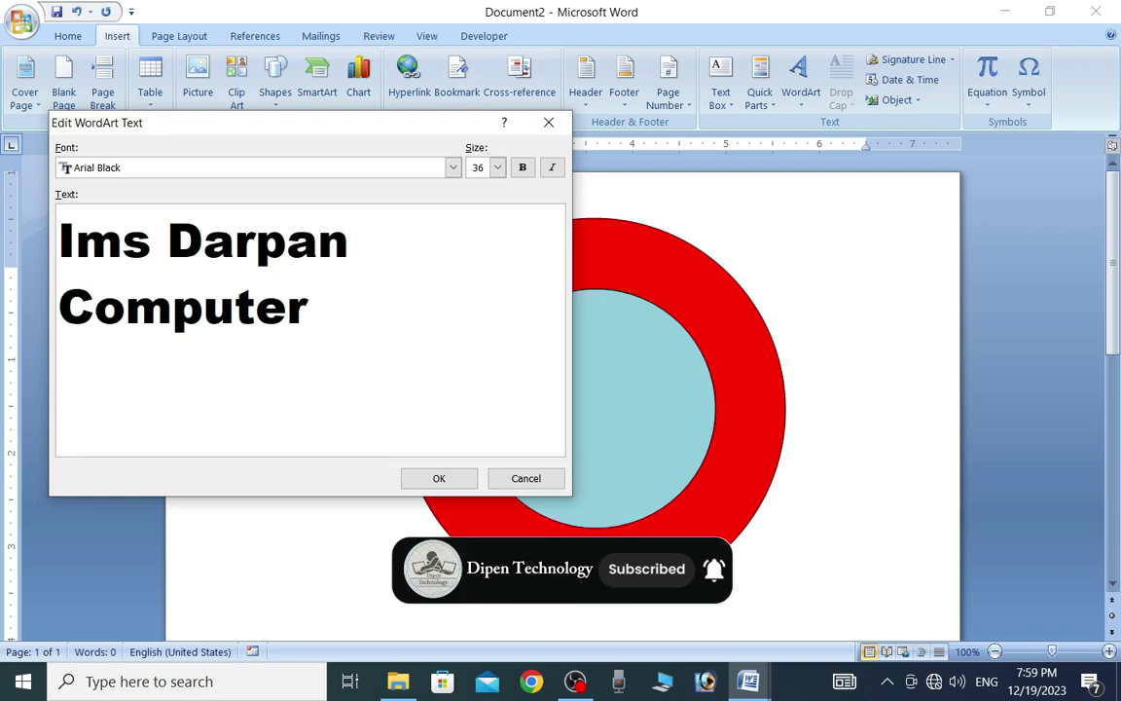
Step: Add the institute's address line to the WordArt text after one blank line and place the WordArt in the document
key(Return)
key(Return)
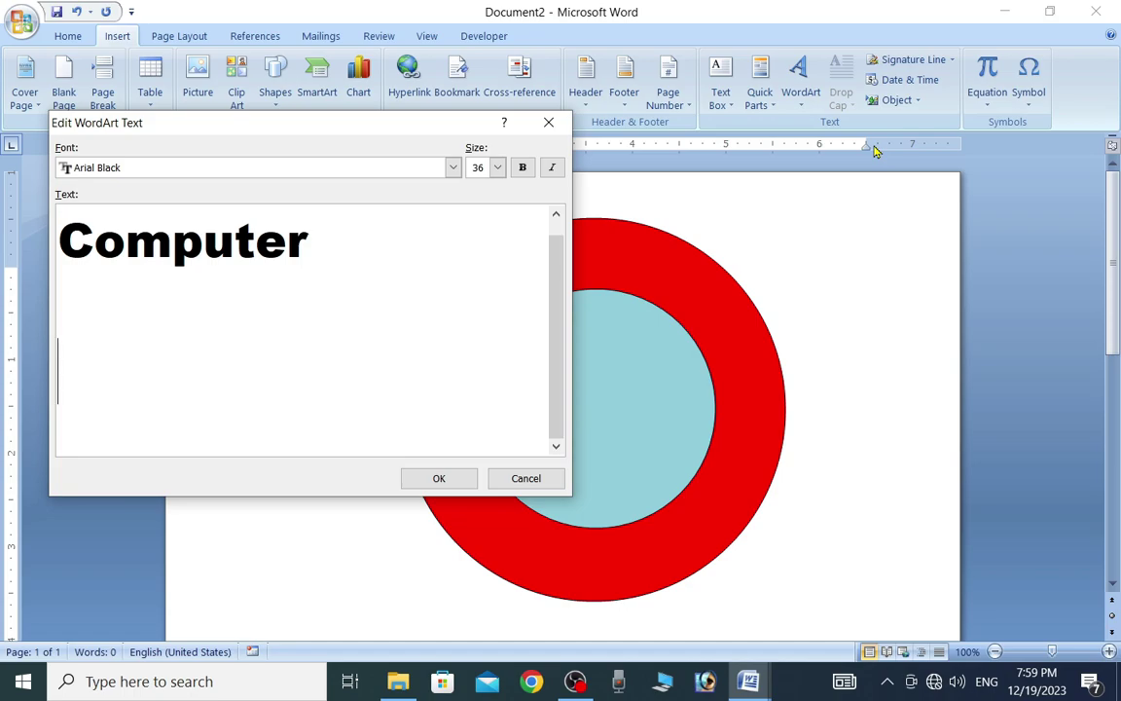
text(Kohalpu)
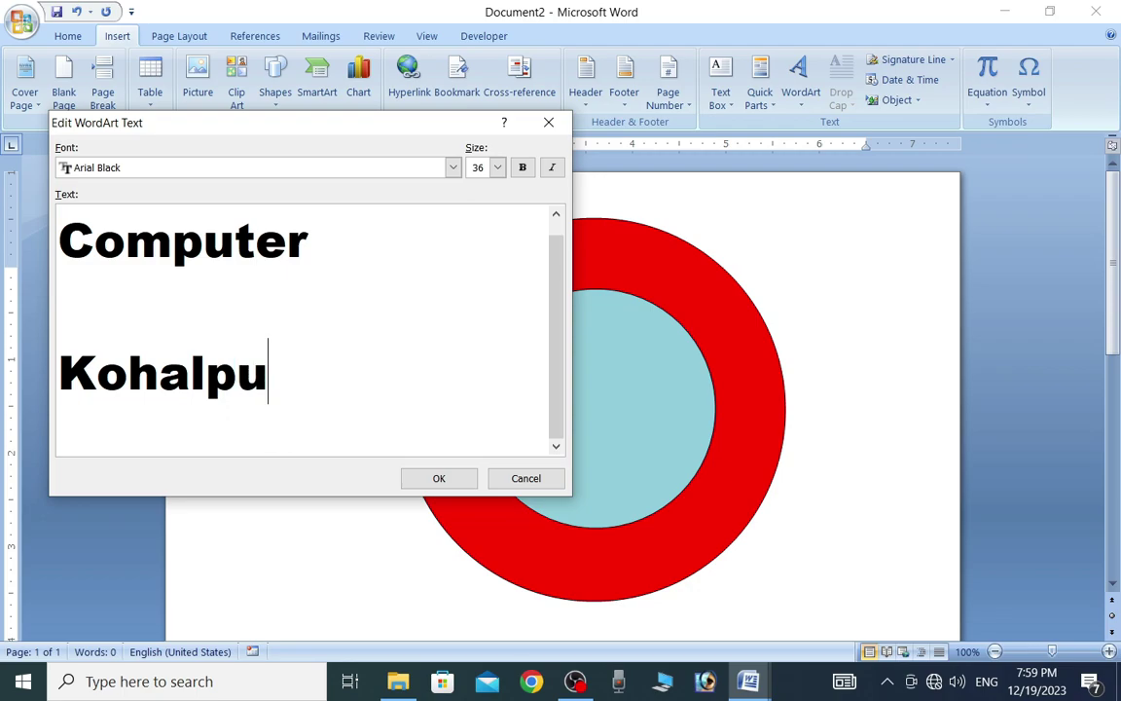
text(r-)
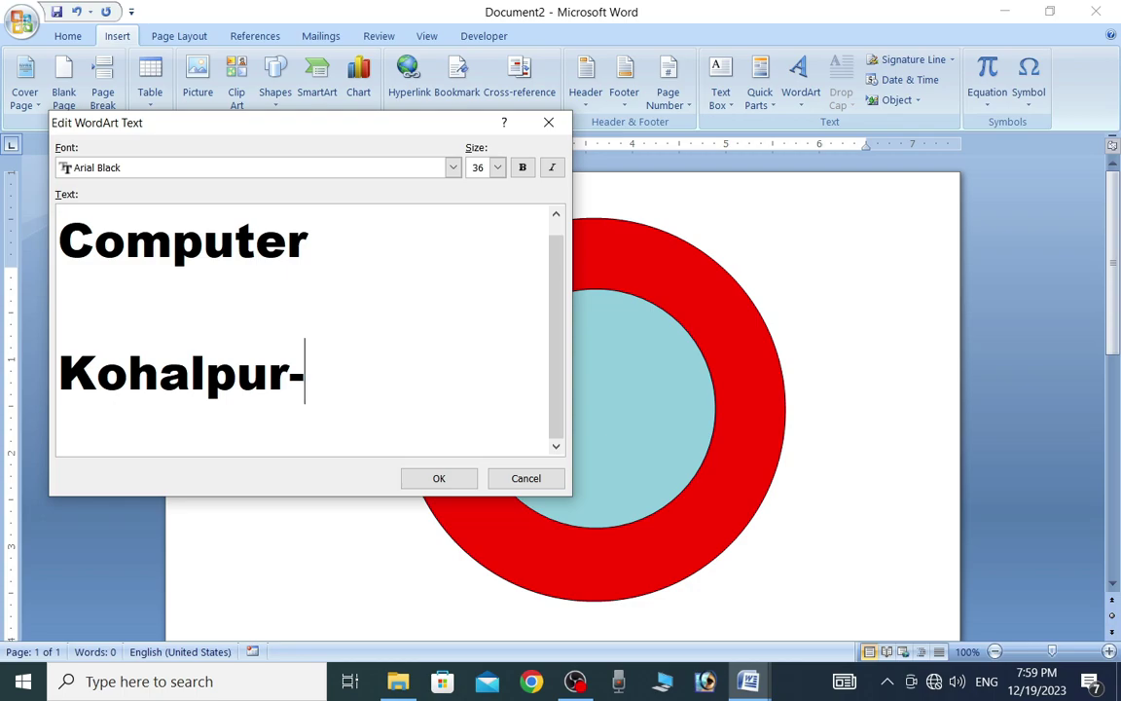
text(11,Banke)
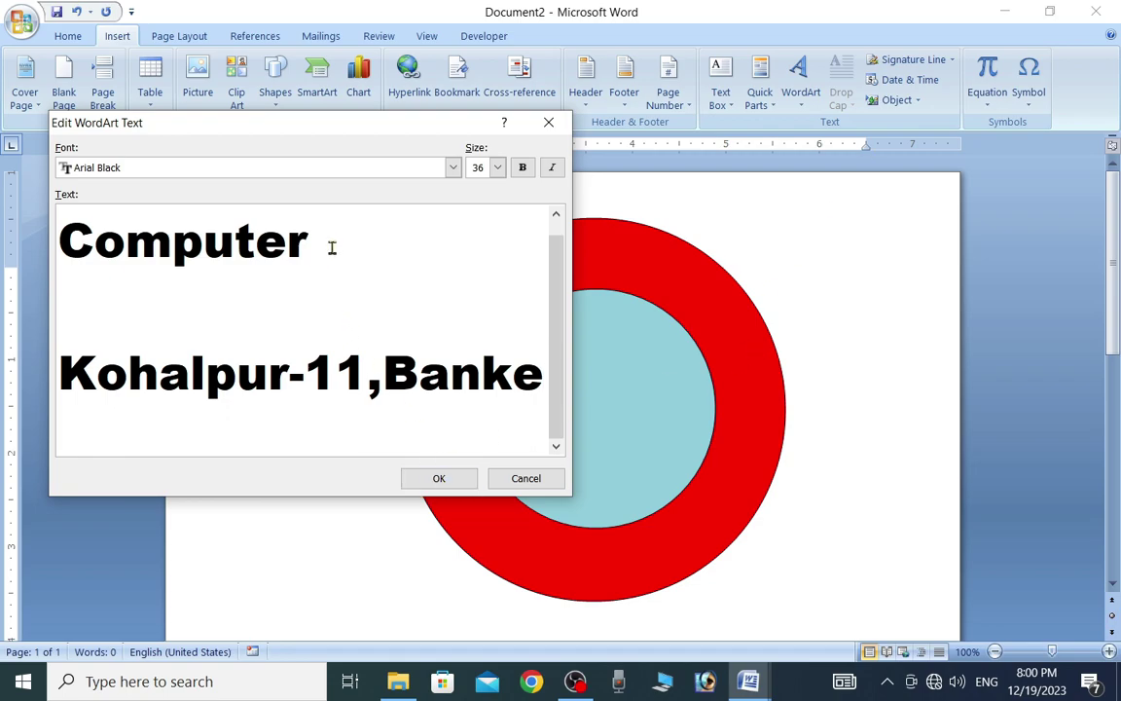
drag(242, 126, 871, 178)
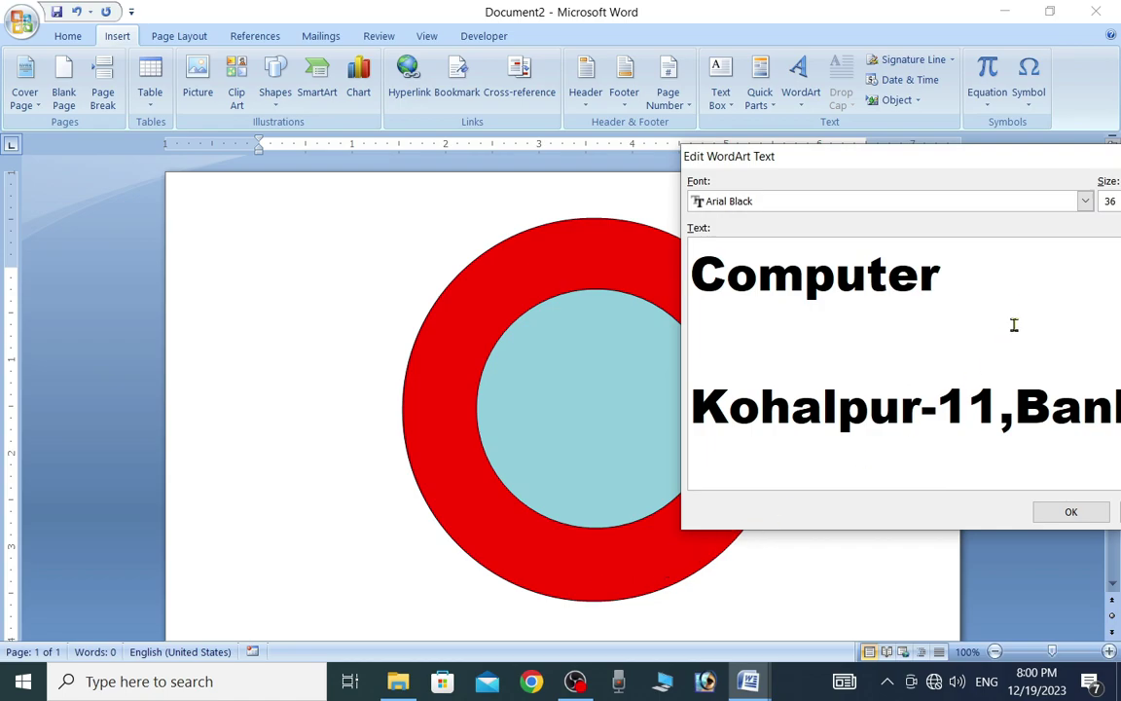
drag(928, 166, 526, 215)
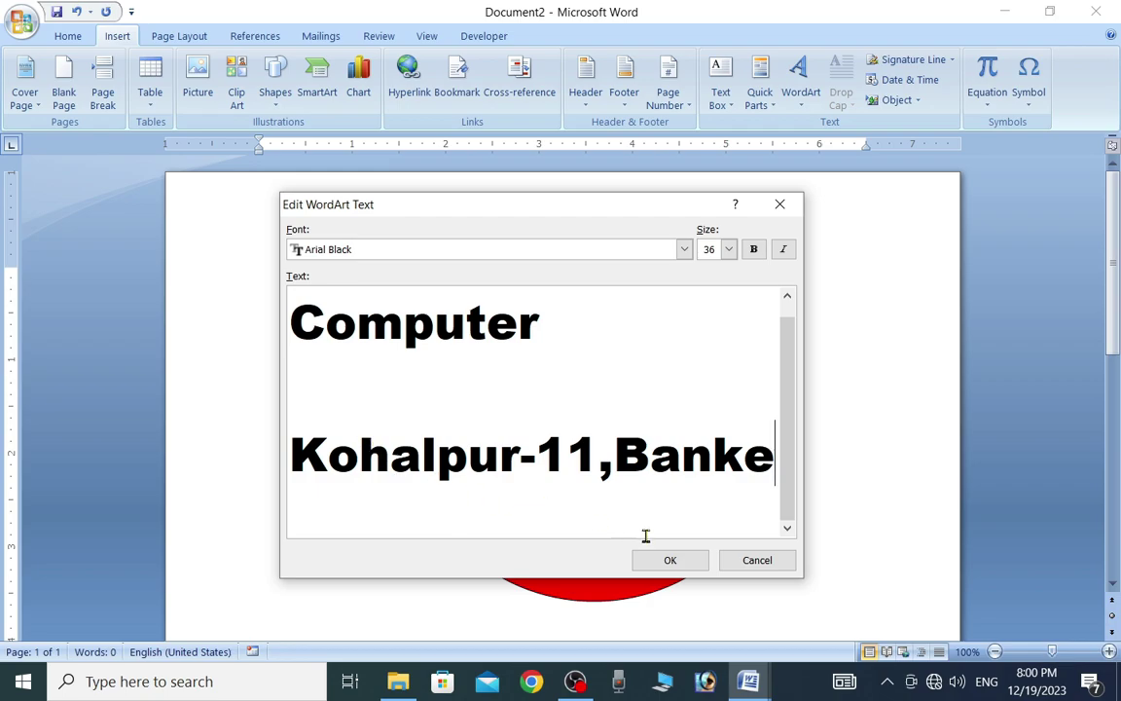
click(670, 560)
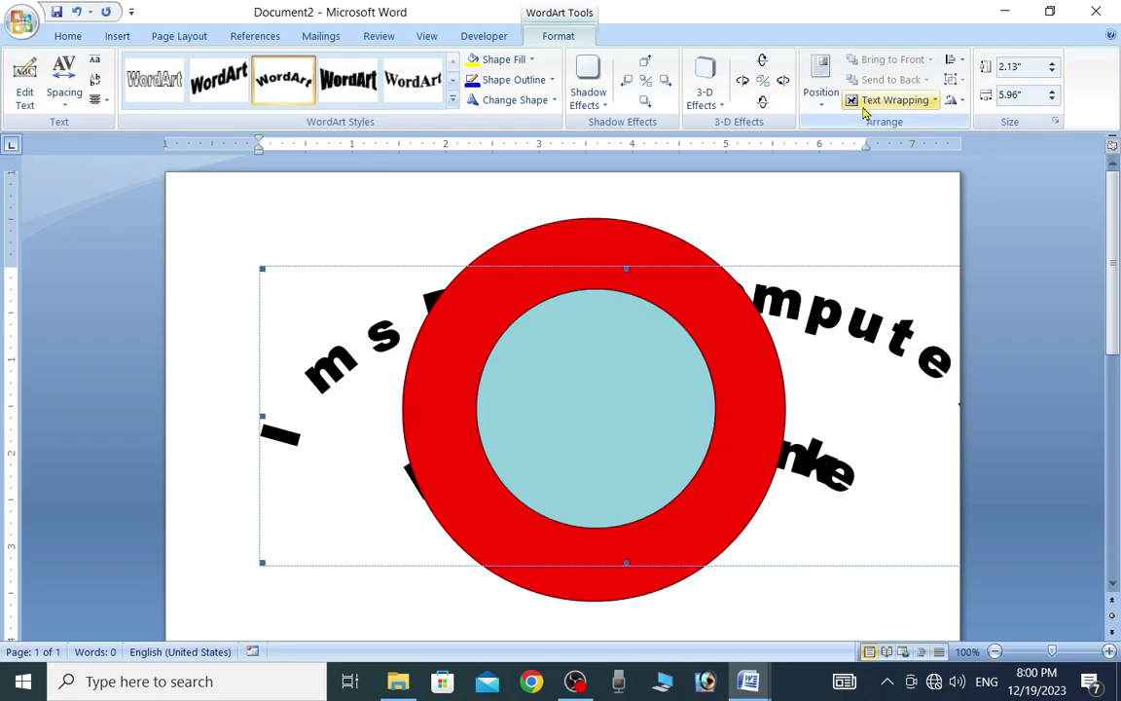
Step: Set the WordArt's text wrapping to In Front of Text and move it over the circles
click(892, 102)
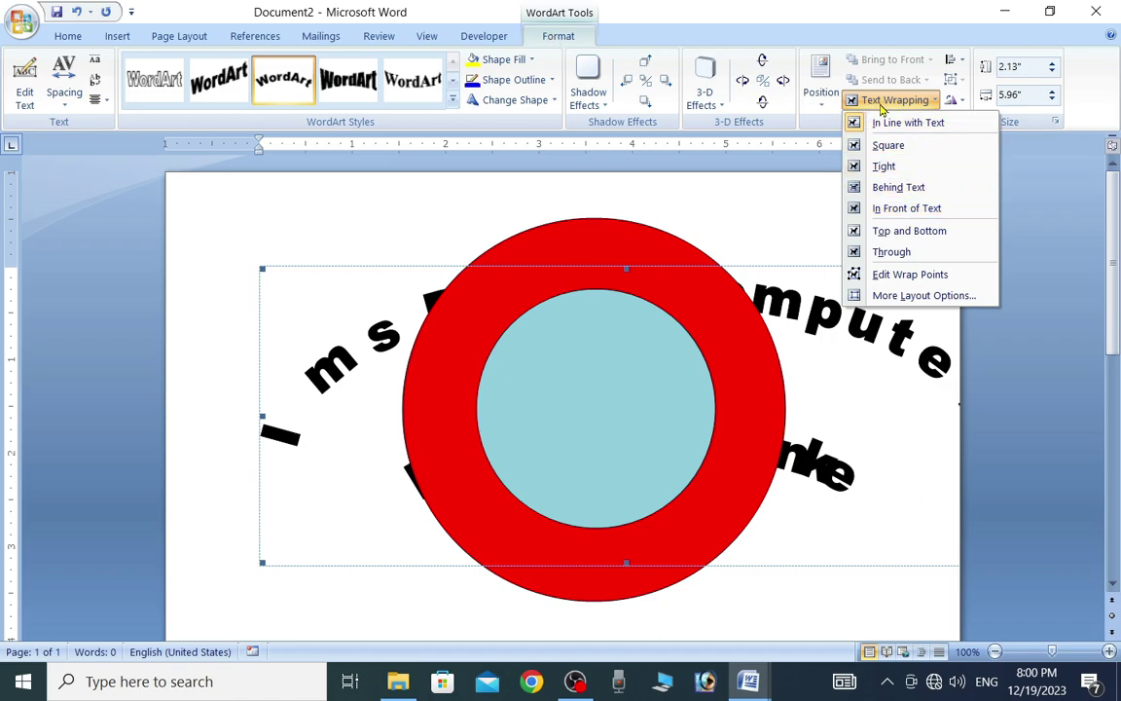
click(914, 220)
drag(774, 229, 800, 315)
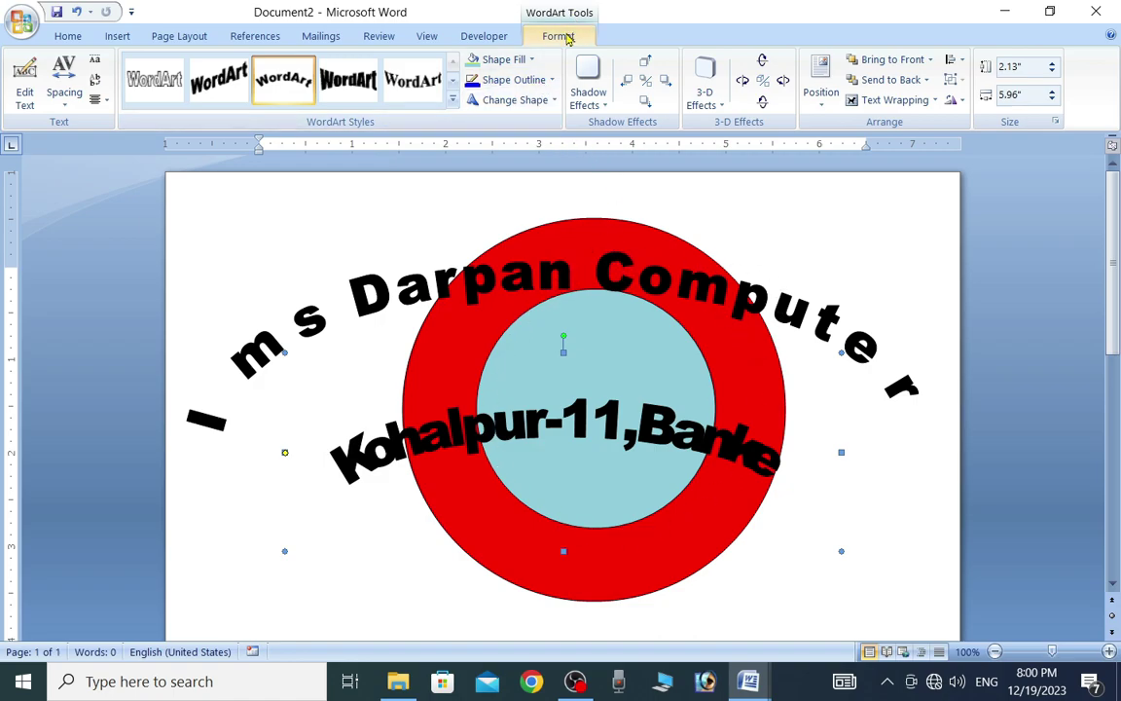
Step: Apply the follow-path button shape to the WordArt, shrink it to about 2.59" high by 4.19" wide and move it over the circles
click(516, 100)
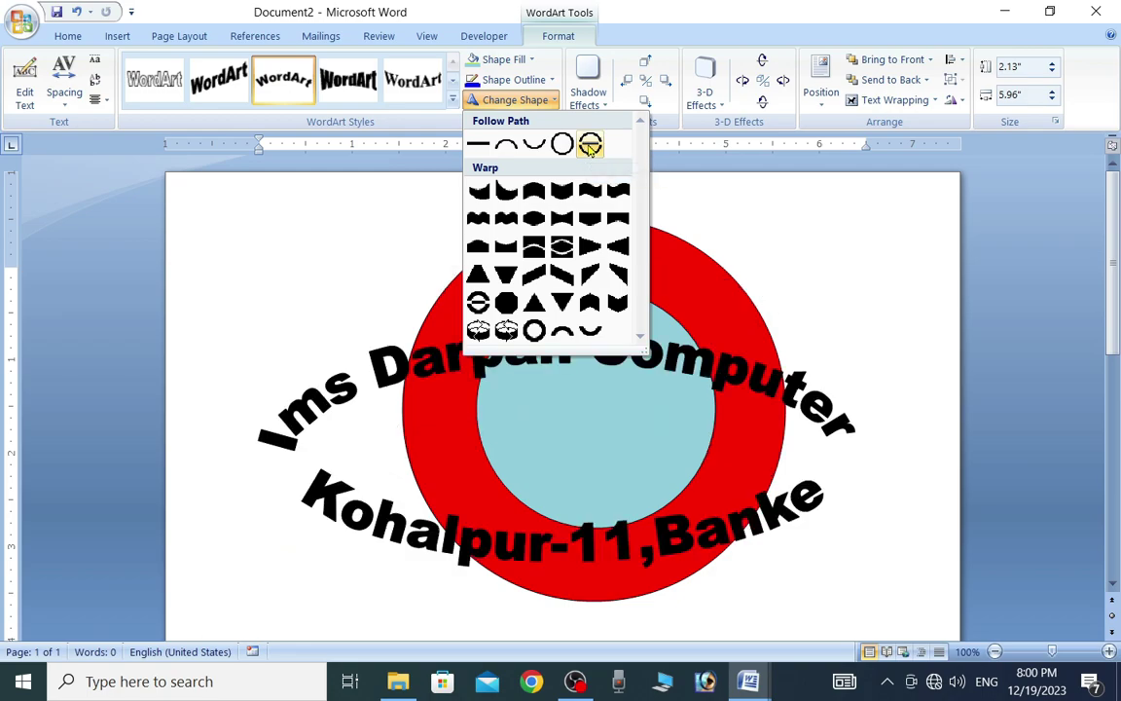
click(590, 145)
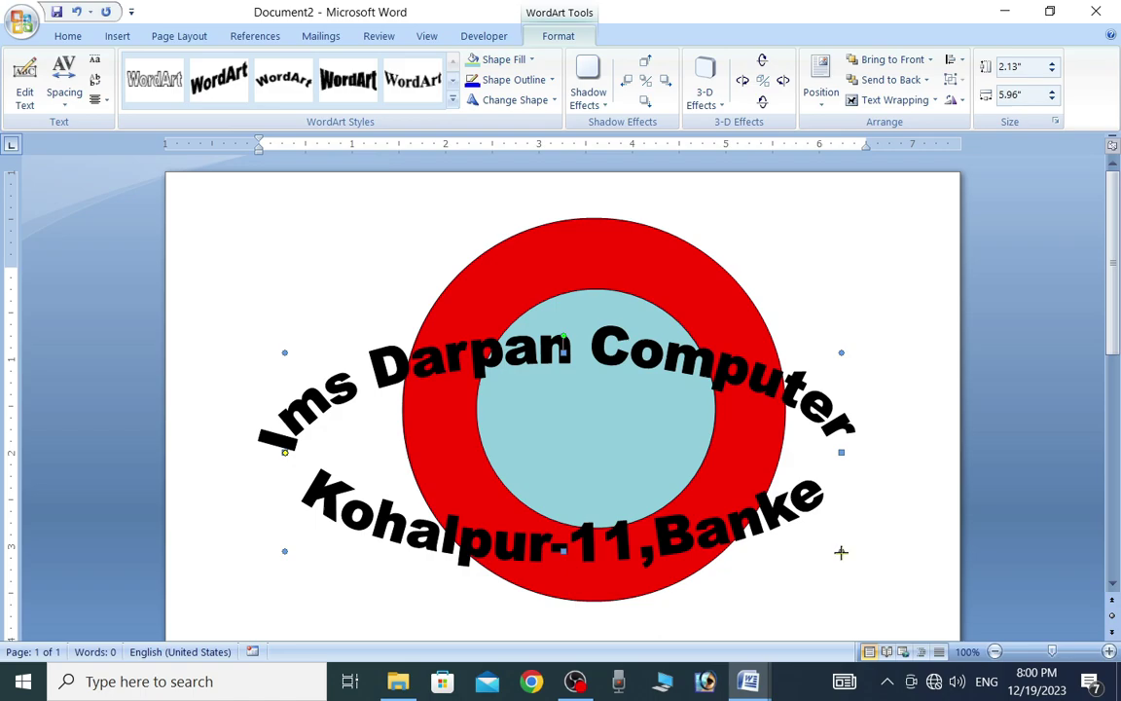
drag(841, 552, 677, 593)
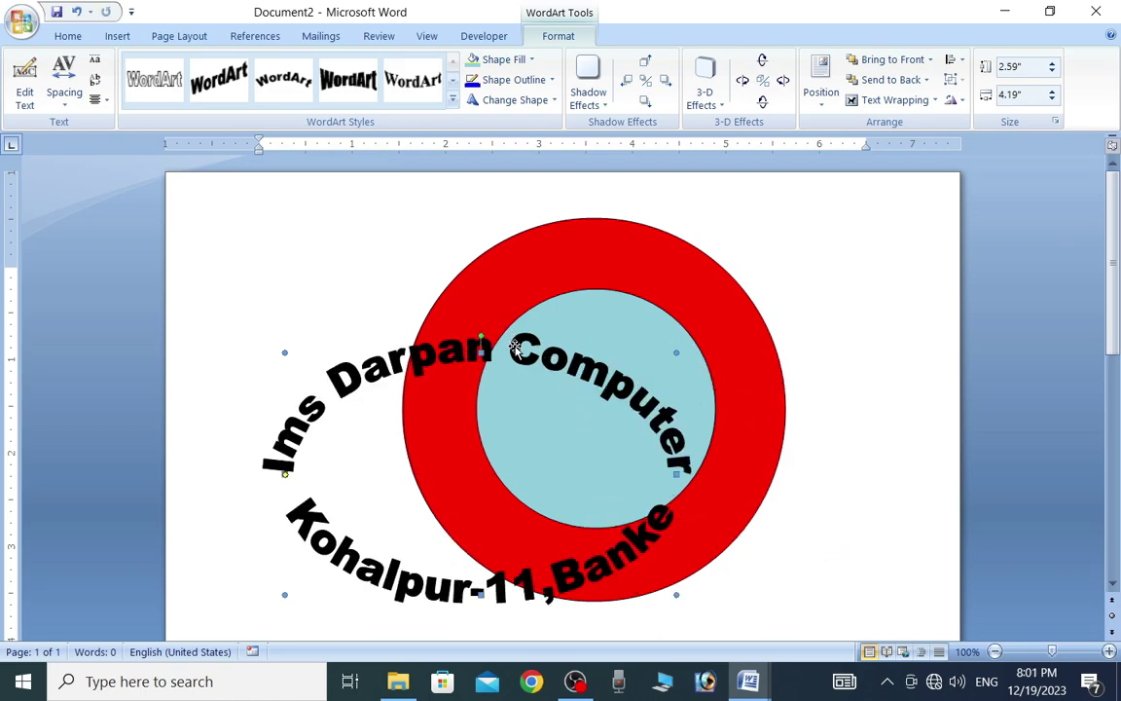
drag(515, 347, 679, 288)
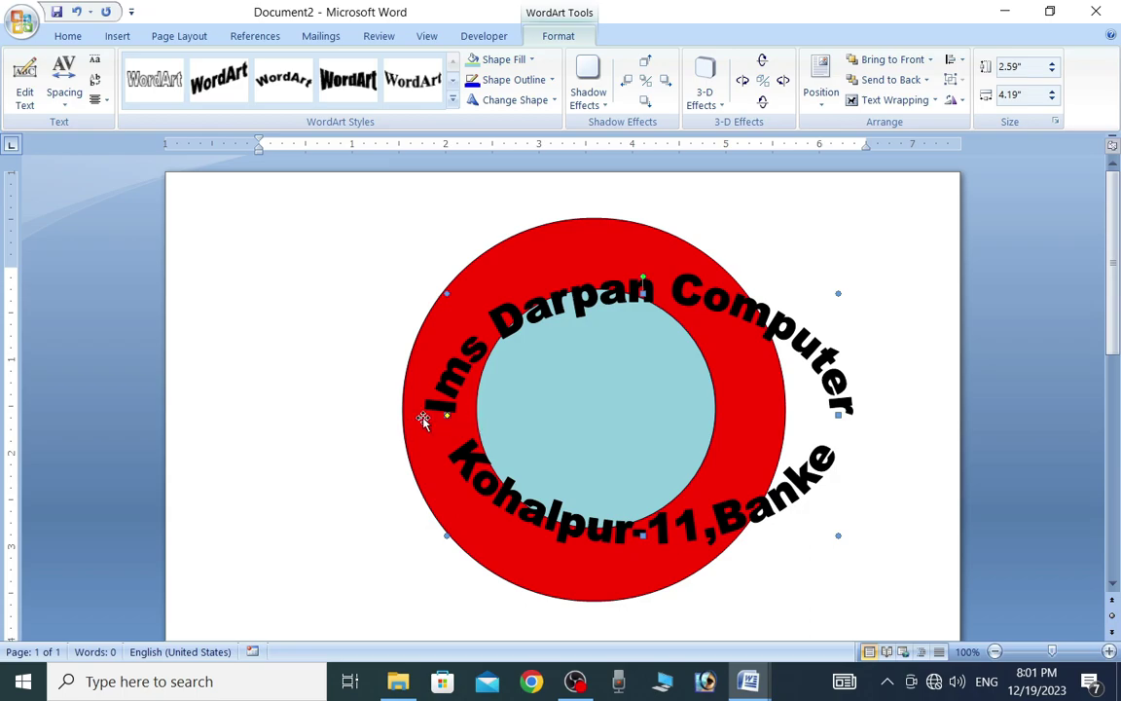
Step: Resize the WordArt to about 3.35" high by 3.33" wide so both text lines follow the red ring
drag(448, 417, 444, 419)
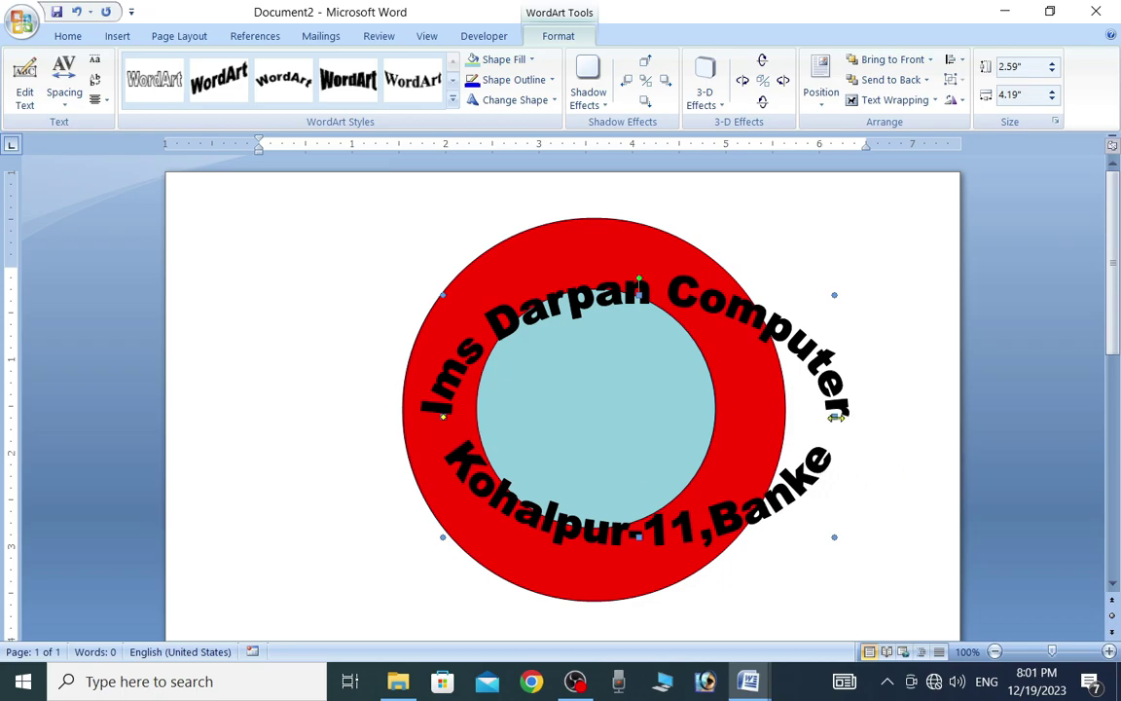
drag(834, 417, 753, 428)
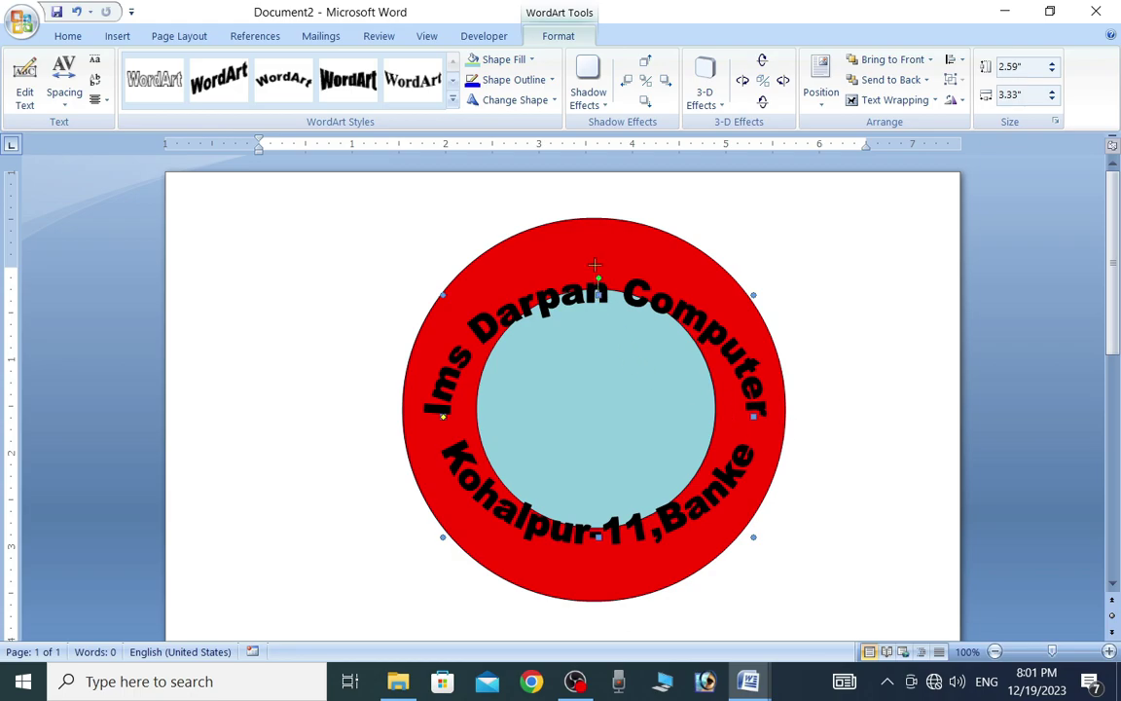
drag(594, 252, 594, 251)
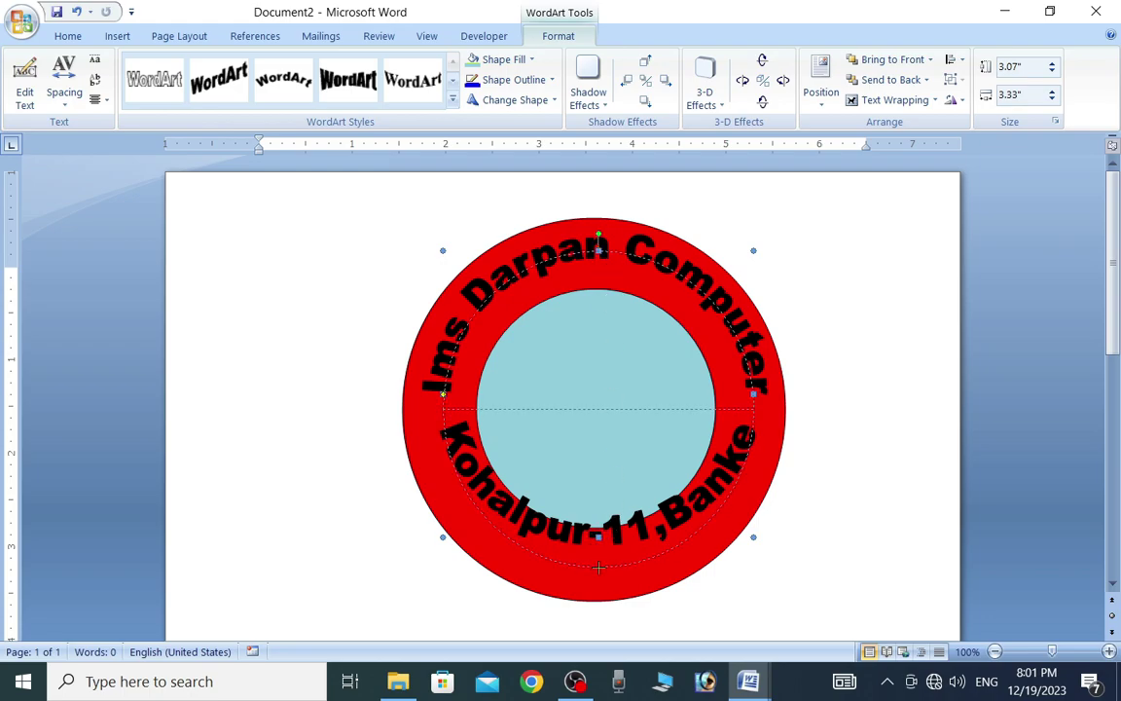
drag(598, 566, 600, 564)
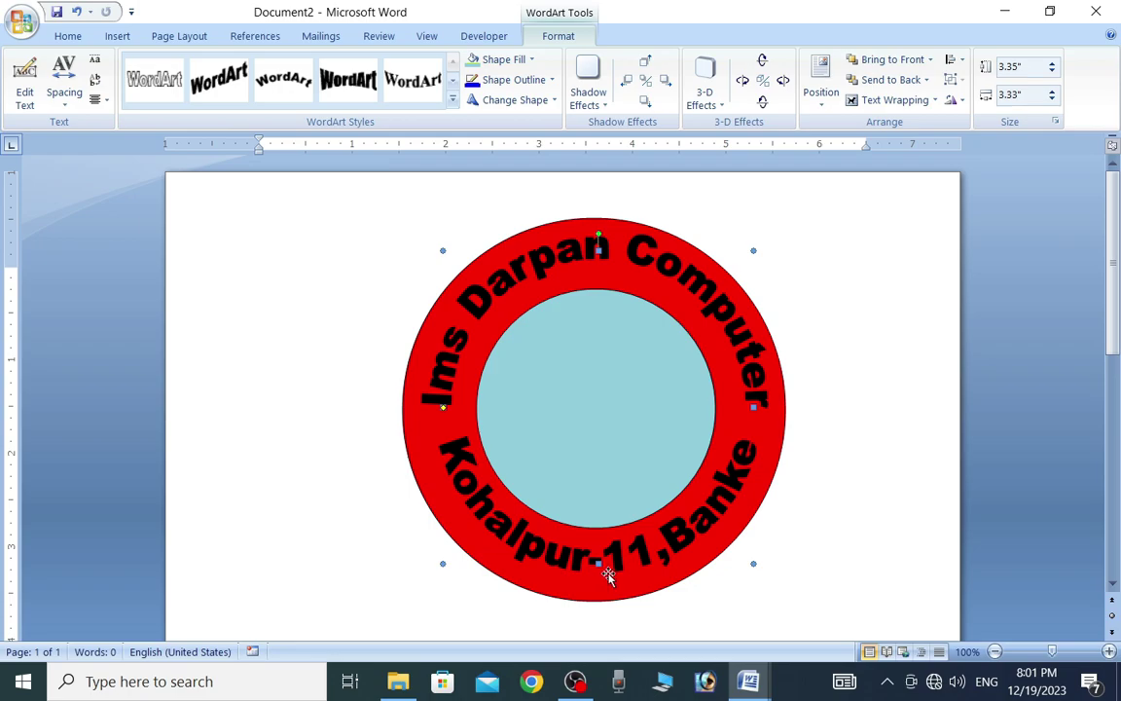
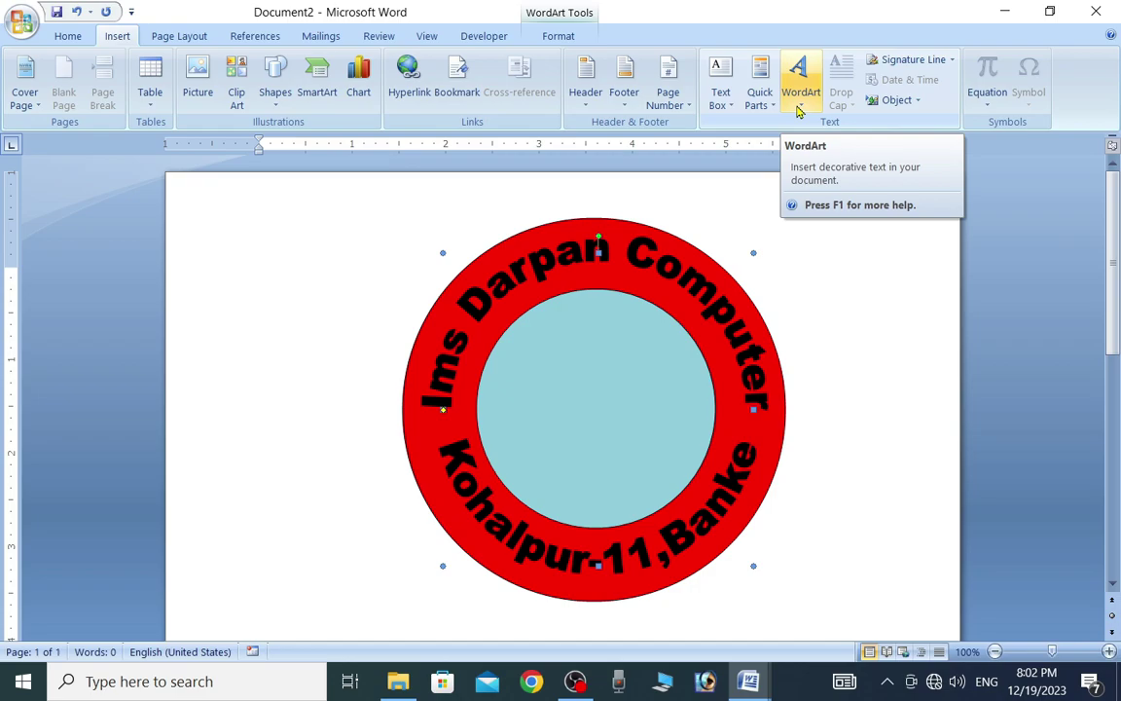
Step: Fill the ring's WordArt text with white and remove its outline
click(570, 35)
click(511, 65)
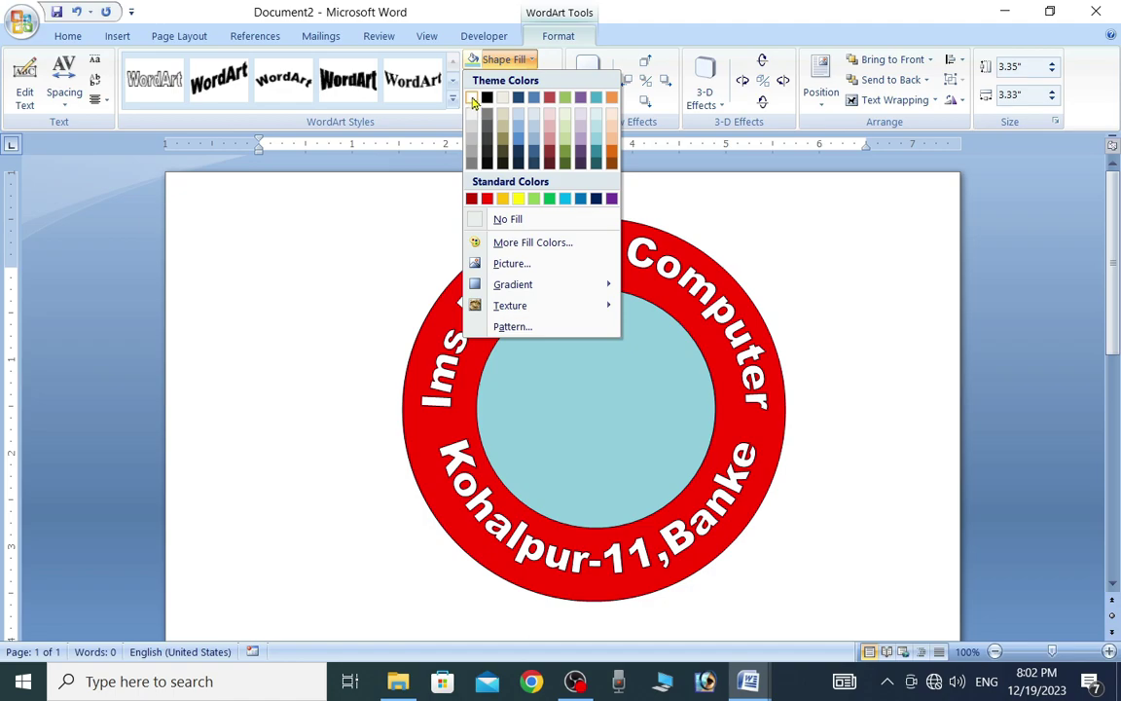
click(473, 99)
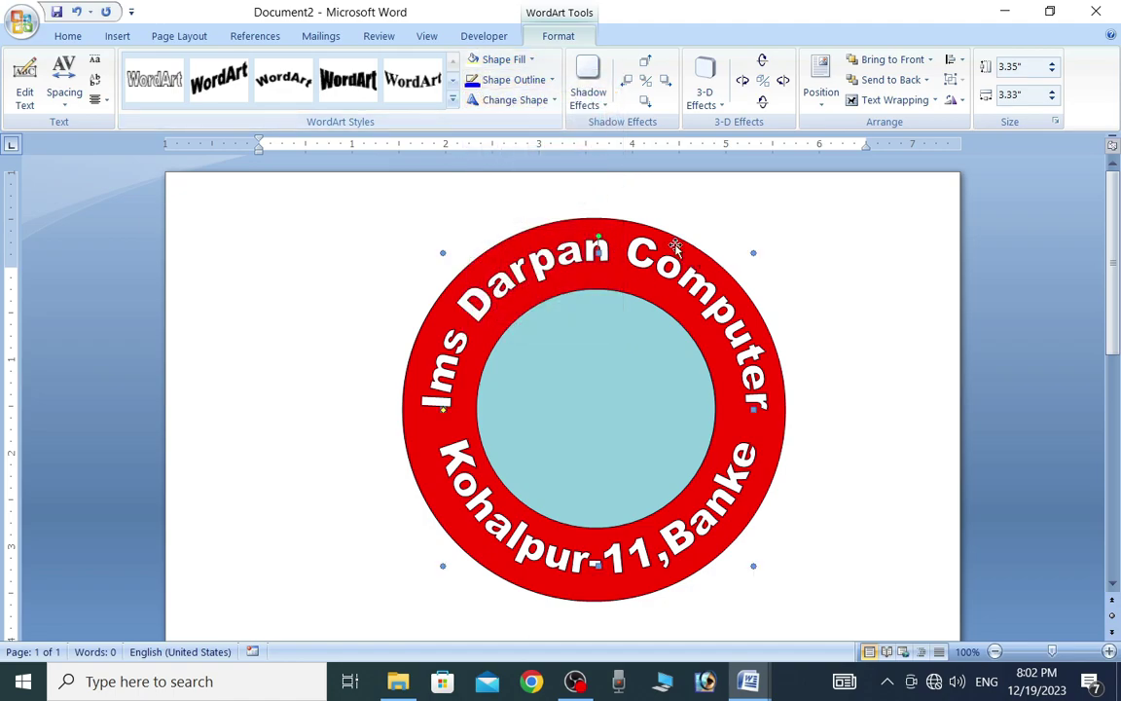
click(530, 82)
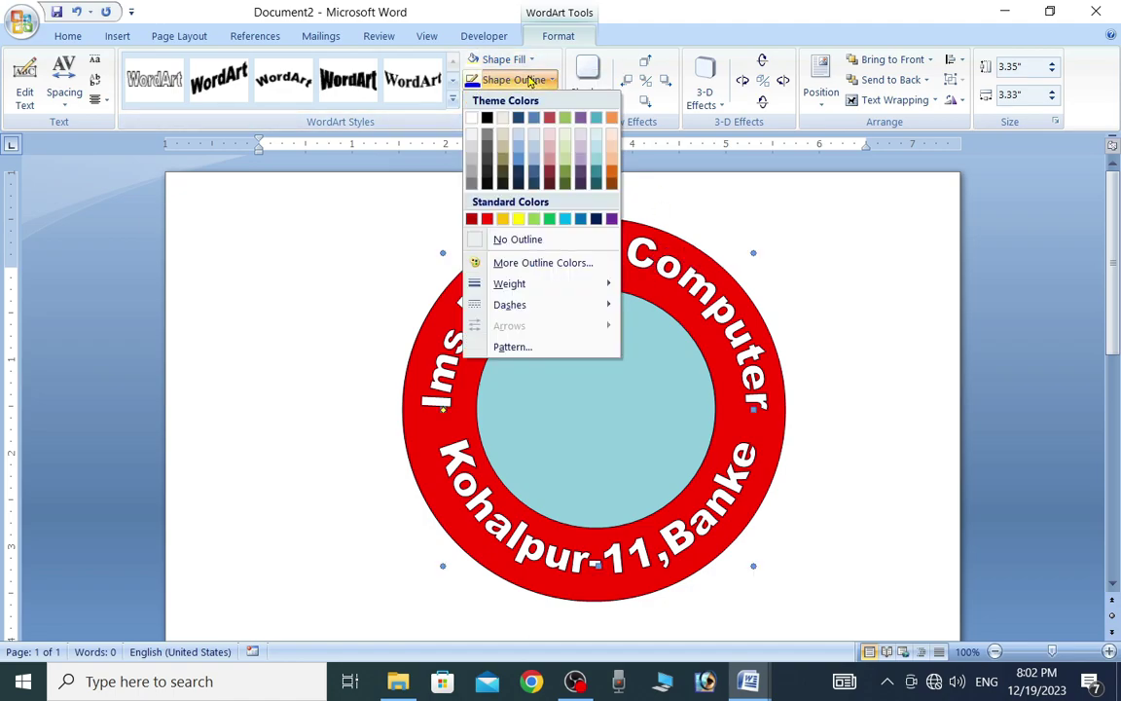
click(521, 238)
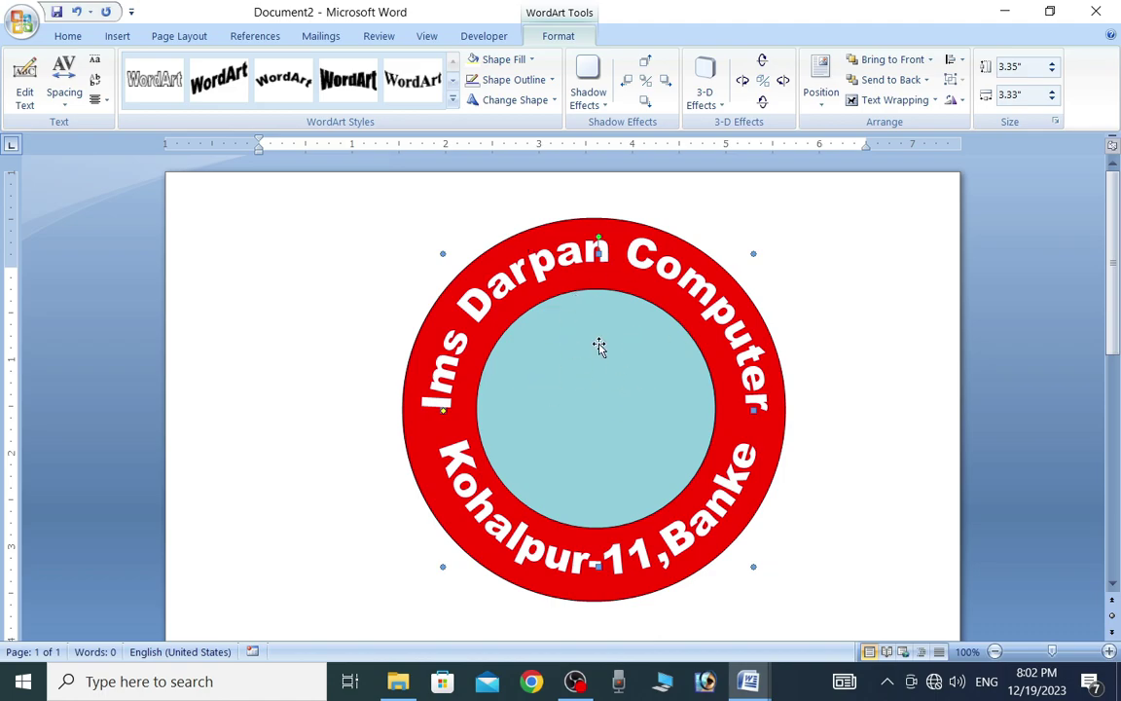
Step: Draw an isosceles triangle about 1.55" high and 1.79" wide inside the aqua inner circle
click(118, 37)
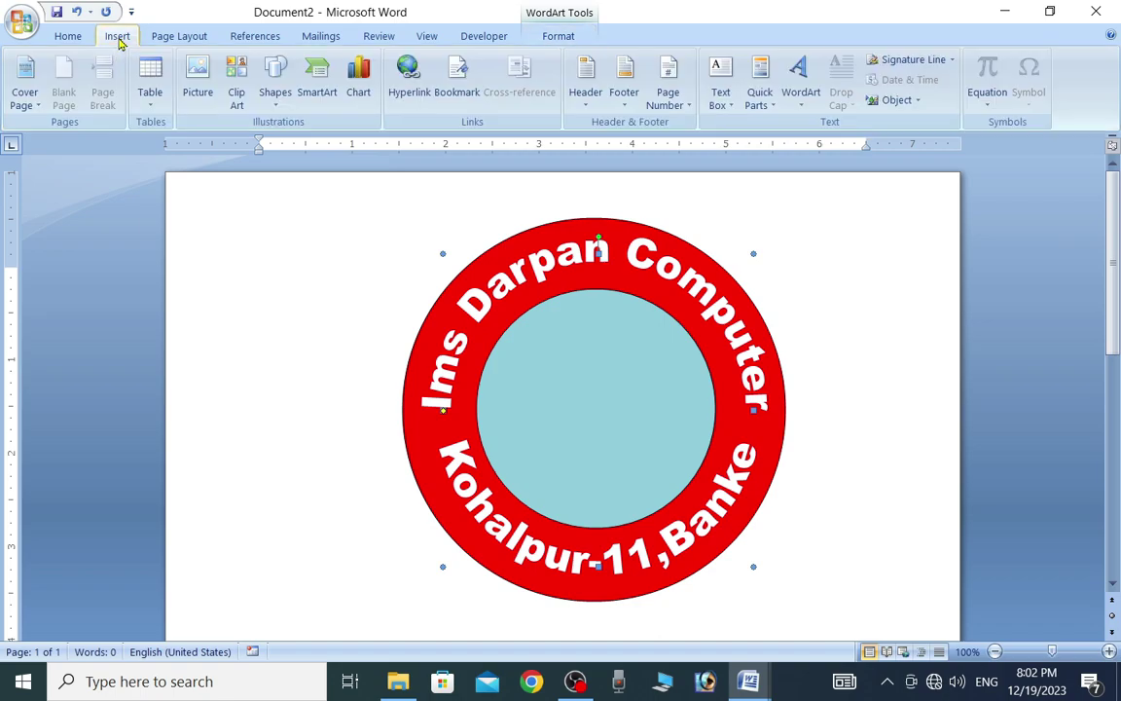
click(280, 97)
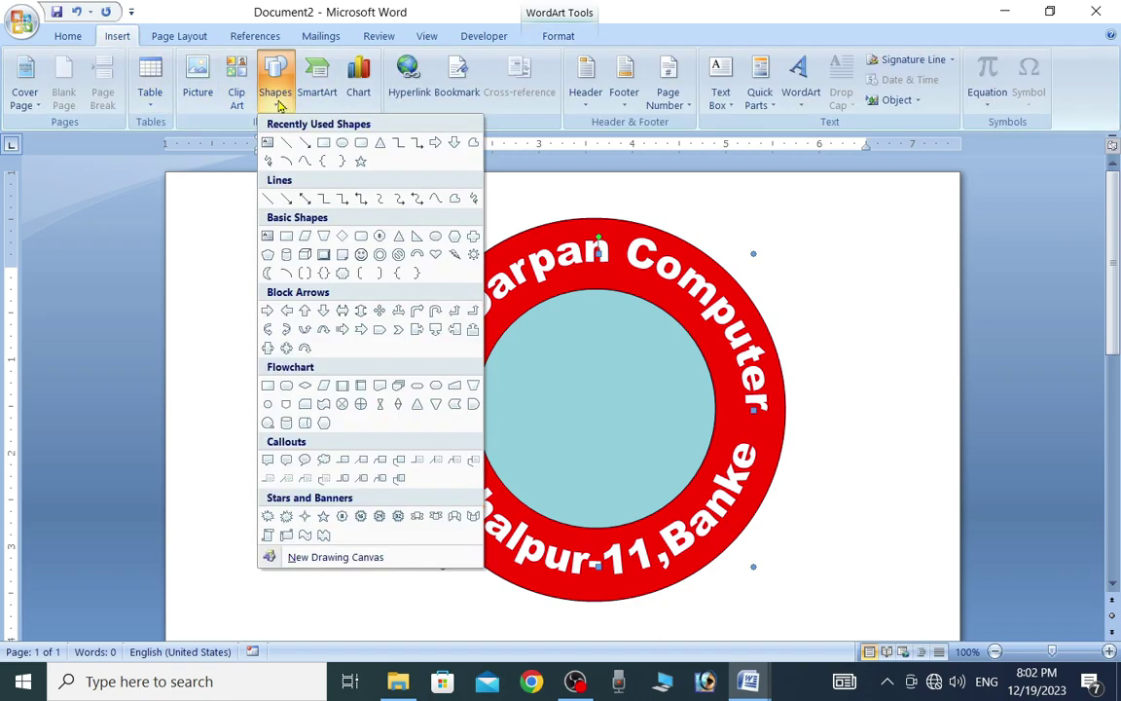
click(380, 145)
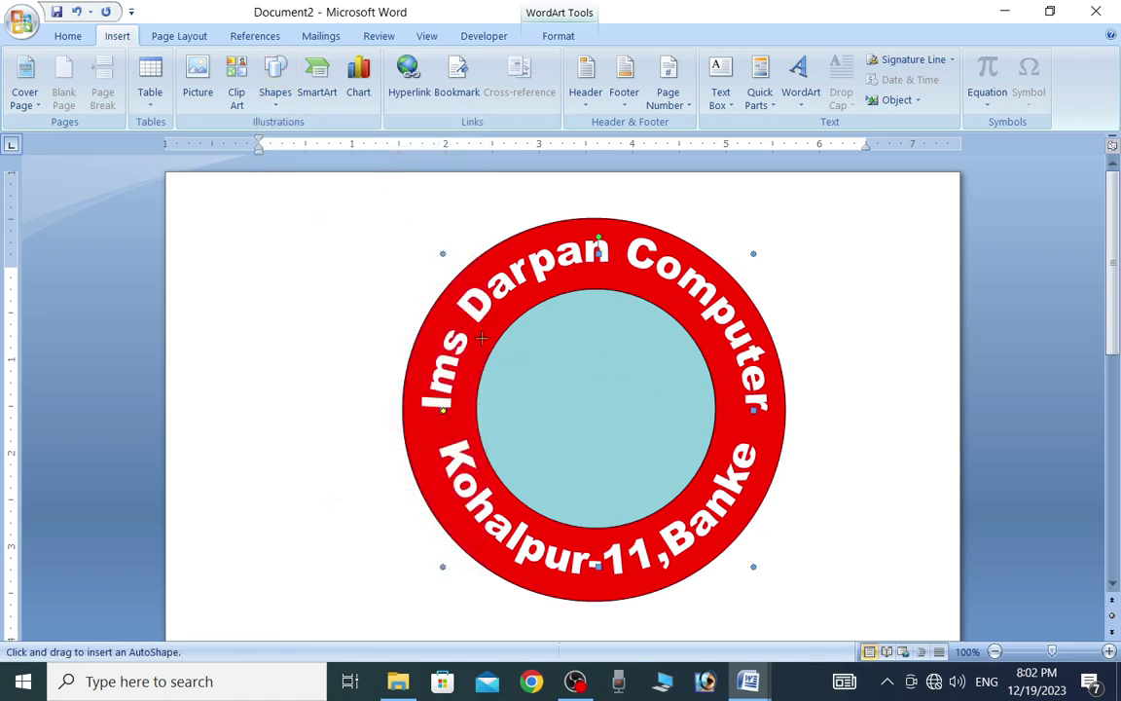
mouse_move(522, 325)
mouse_down()
mouse_move(593, 438)
mouse_move(641, 465)
mouse_move(671, 463)
mouse_up()
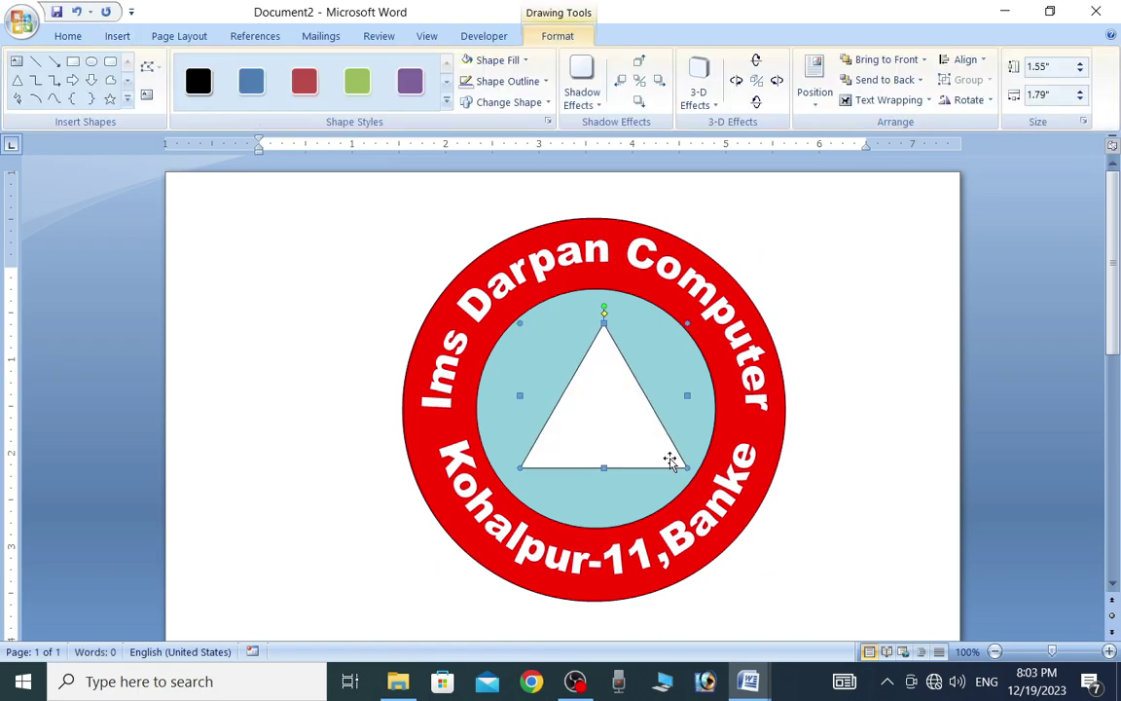
Step: Nudge the triangle up and slightly left until it is horizontally centered in the upper part of the inner circle
key(ctrl+Up)
key(ctrl+Up)
key(ctrl+Up)
key(ctrl+Up)
key(ctrl+Up)
key(ctrl+Up)
key(ctrl+Up)
key(ctrl+Left)
key(ctrl+Left)
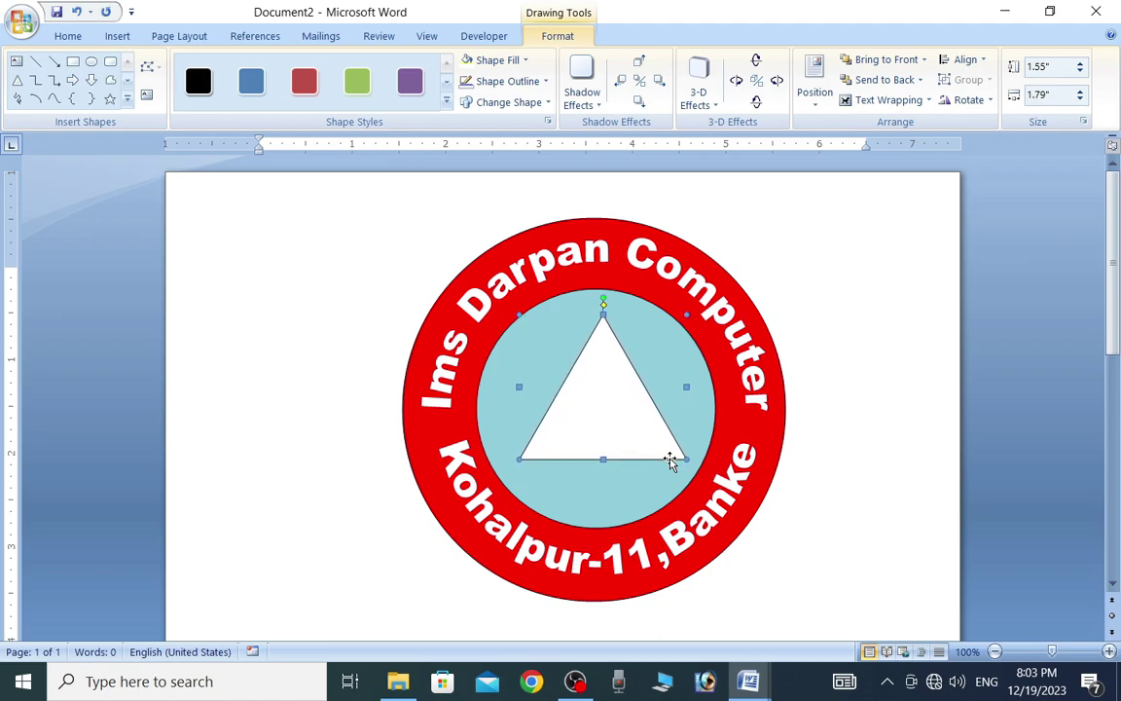
key(ctrl+Up)
key(ctrl+Up)
key(ctrl+Up)
key(ctrl+Up)
key(ctrl+Up)
key(ctrl+Left)
key(ctrl+Left)
key(ctrl+Left)
key(ctrl+Left)
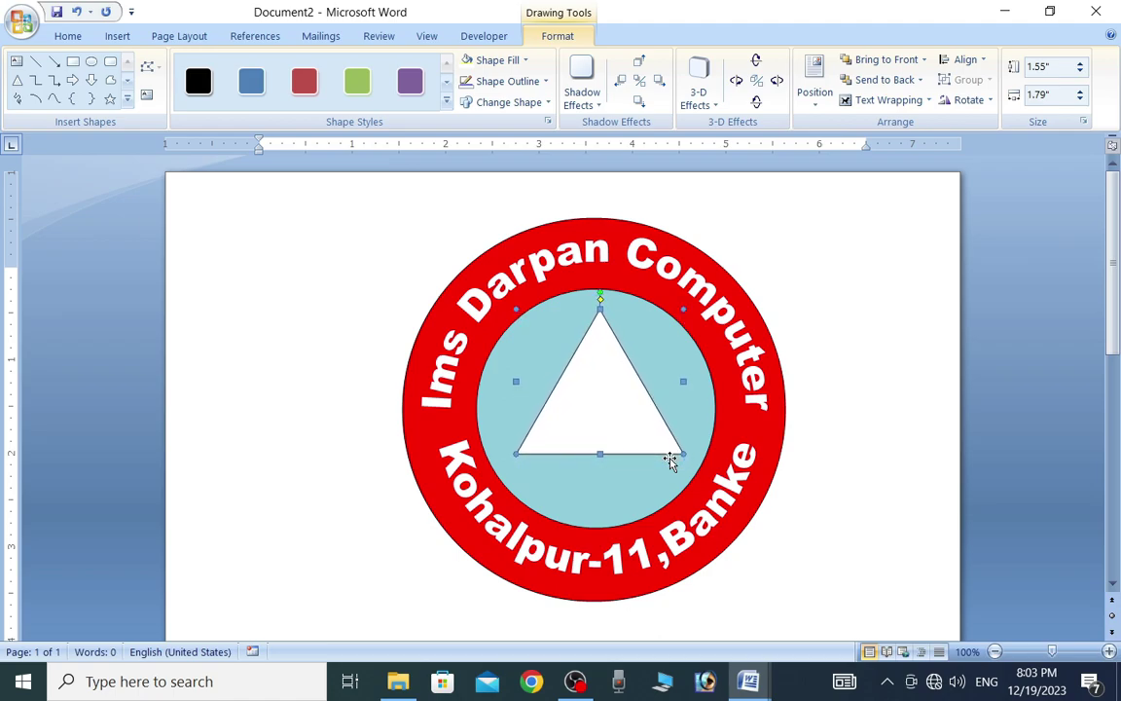
key(ctrl+Up)
key(ctrl+Up)
key(ctrl+Right)
key(ctrl+Right)
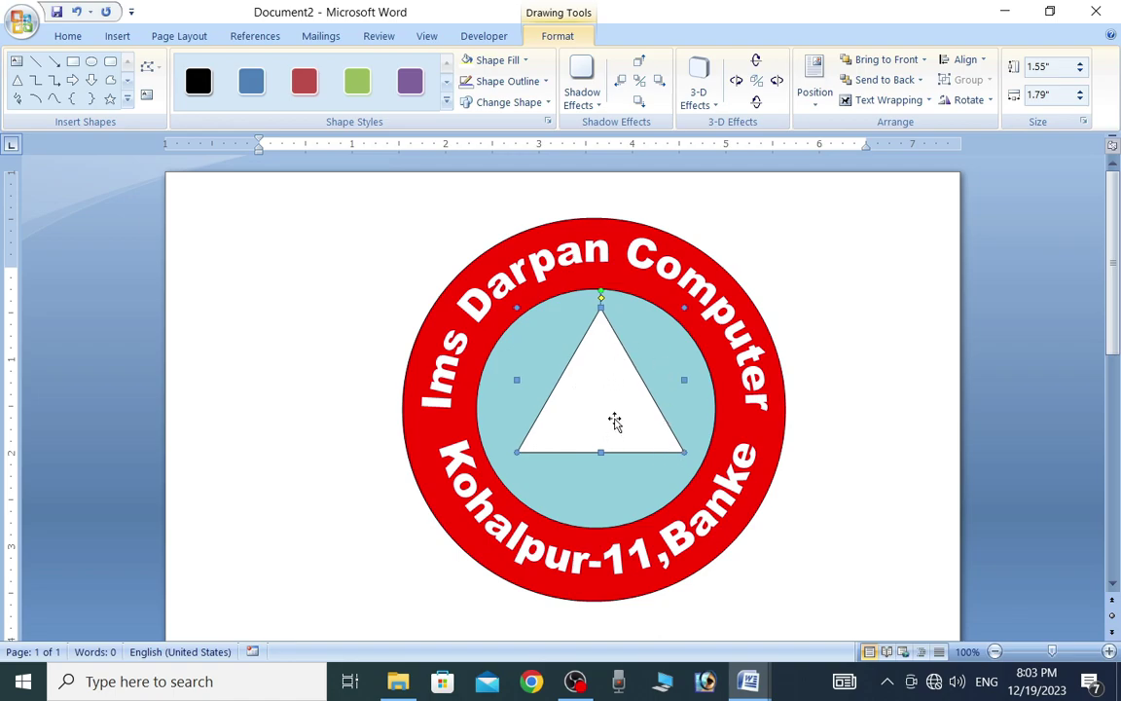
Step: Remove the fill from the triangle in the inner circle
click(521, 61)
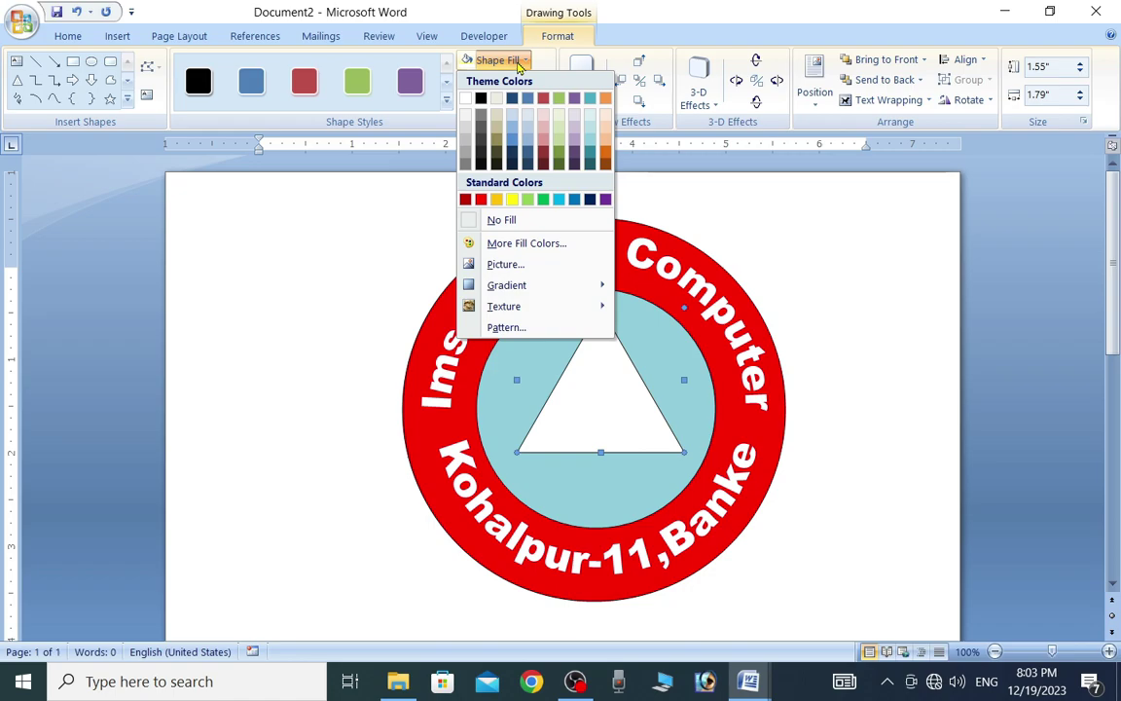
click(521, 226)
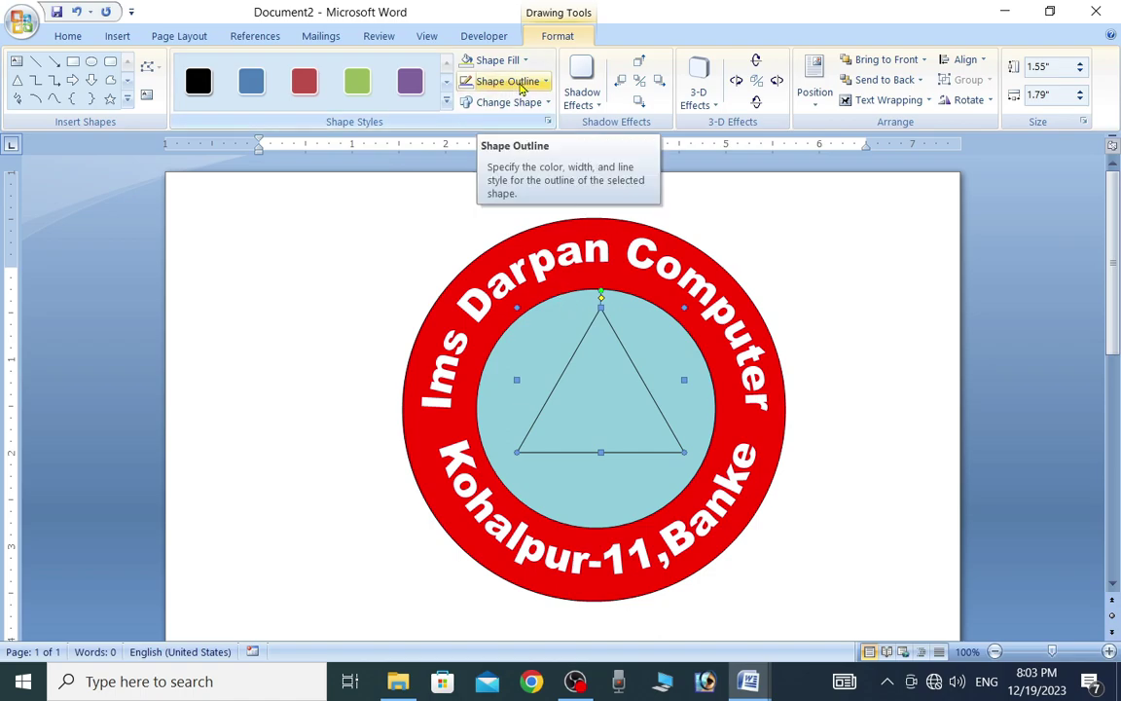
Step: Set the outline weight of the triangle in the inner circle to 1½ pt
click(526, 90)
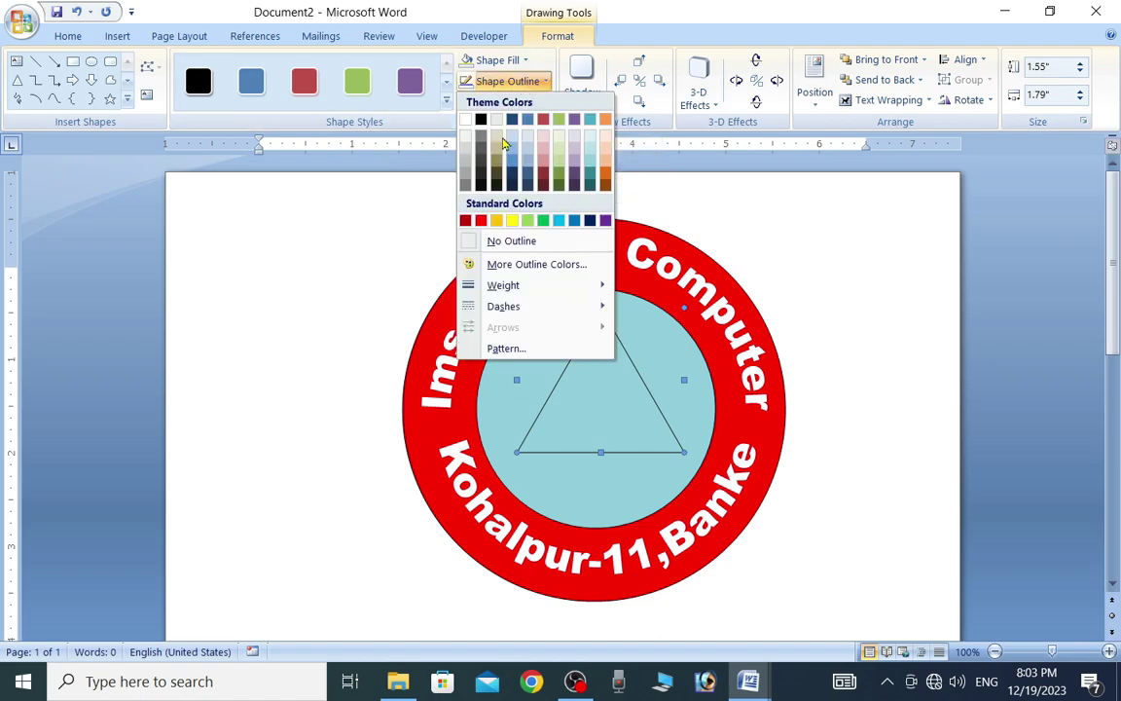
mouse_move(497, 286)
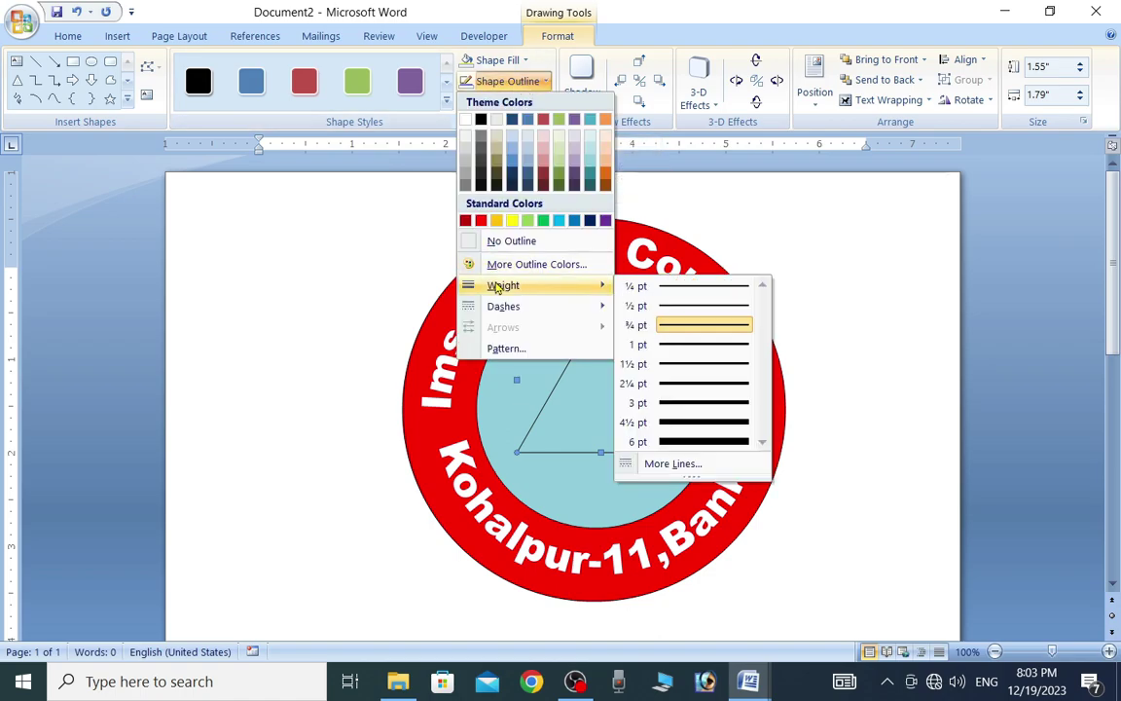
click(690, 364)
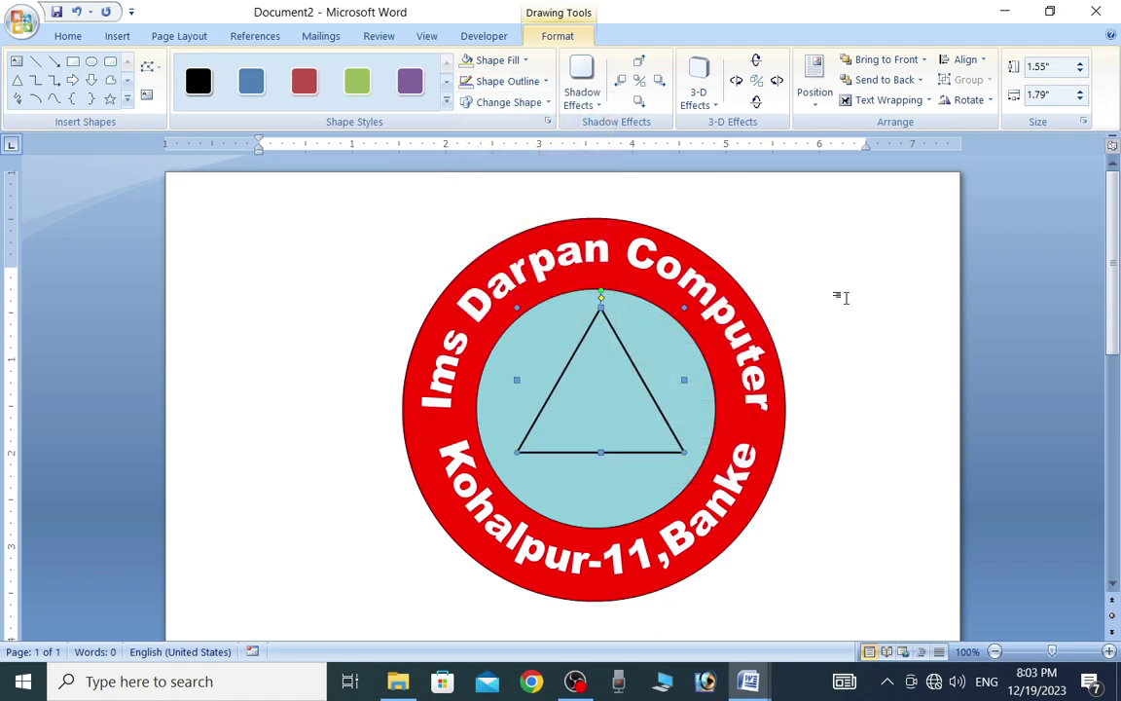
click(951, 460)
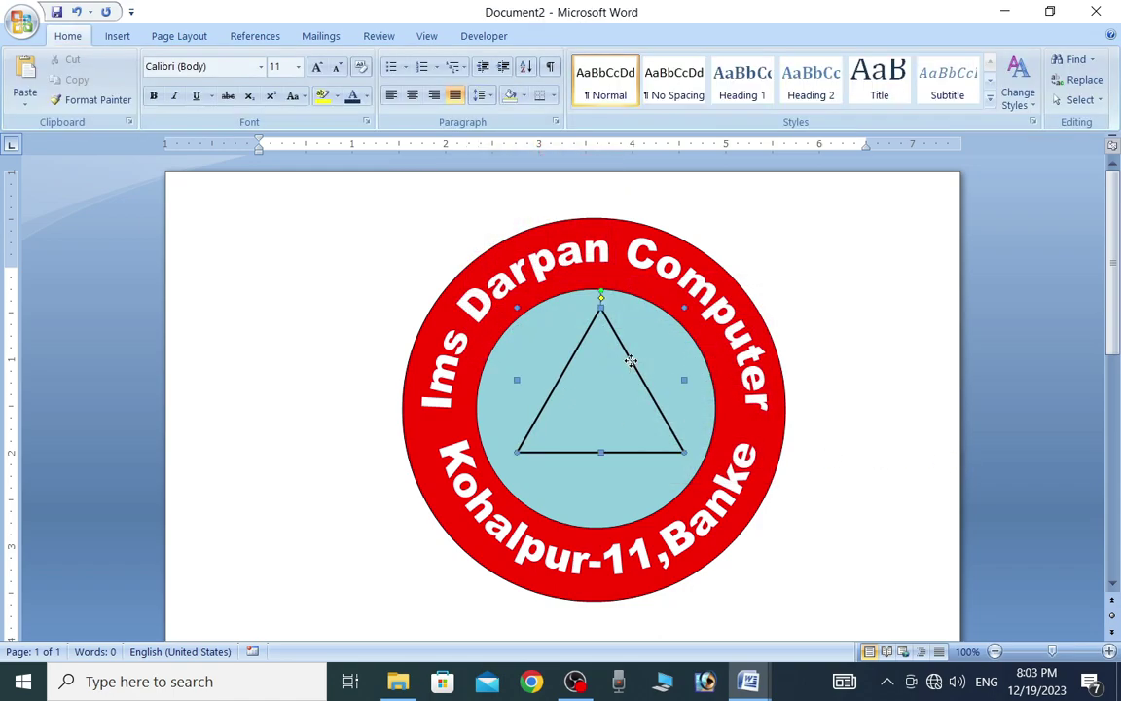
Step: Duplicate the triangle in the inner circle and flip the copy vertically
click(630, 362)
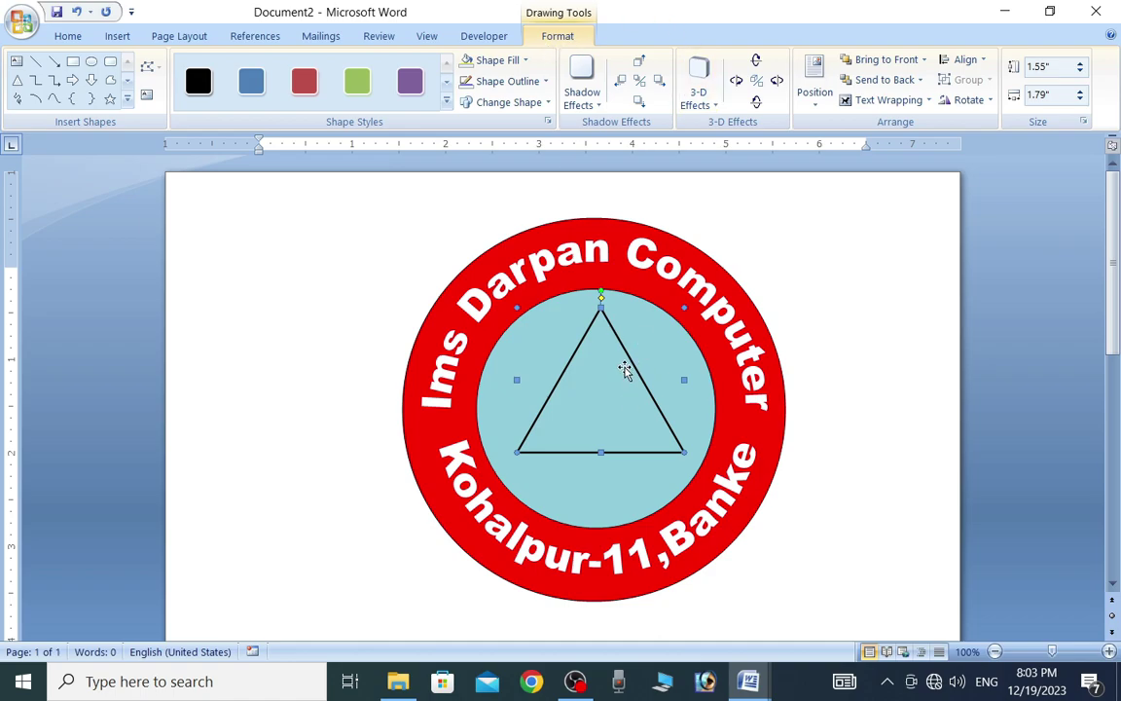
right_click(635, 362)
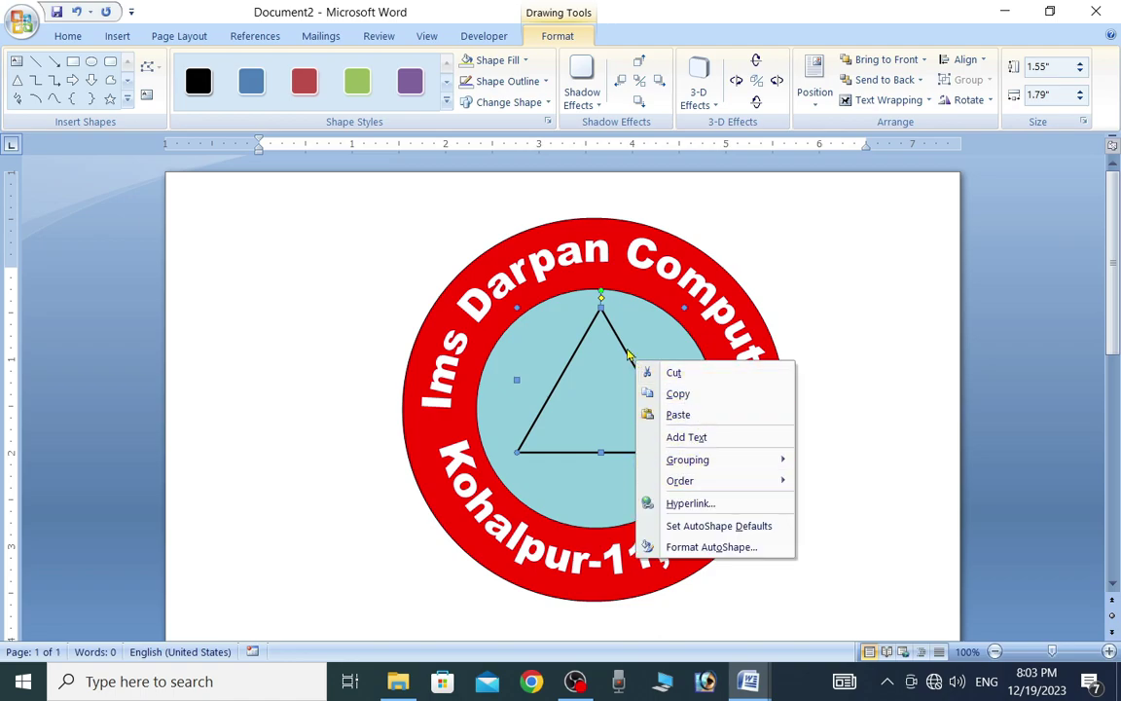
click(567, 312)
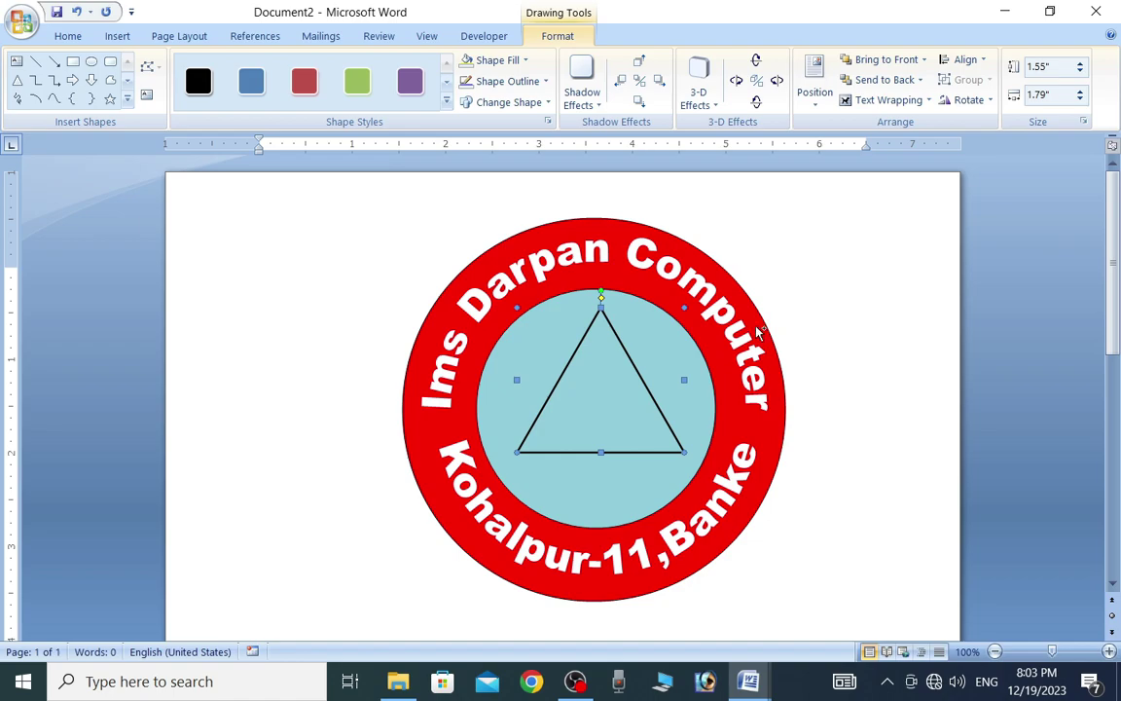
key(ctrl+v)
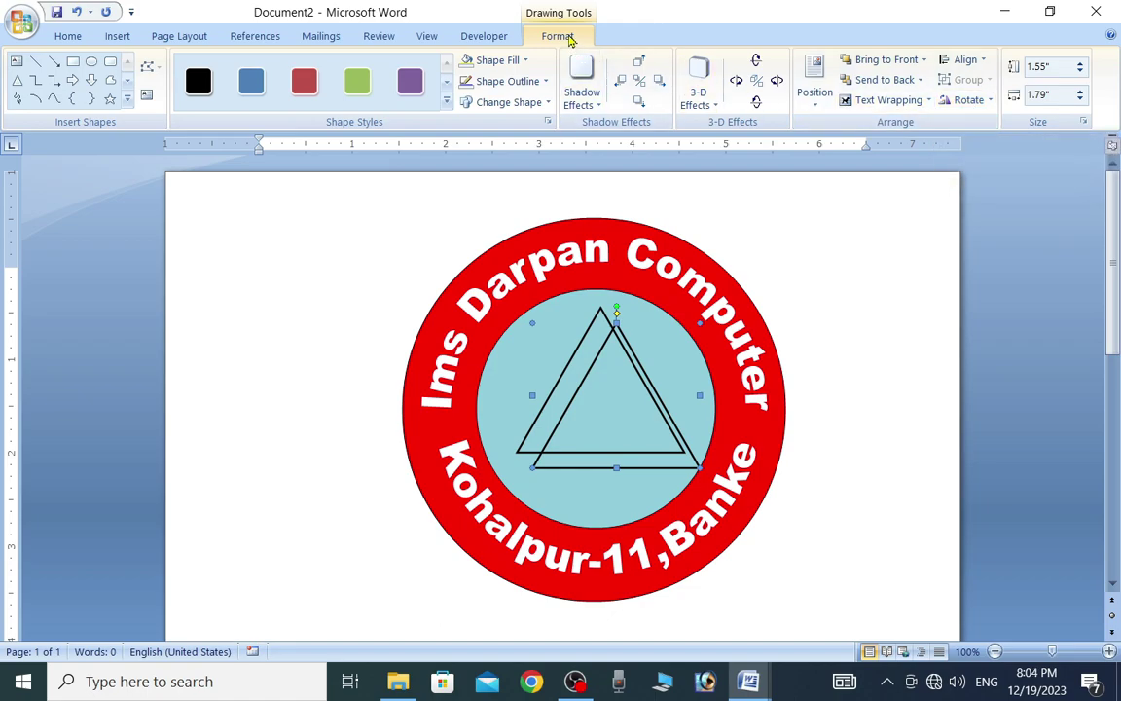
click(973, 102)
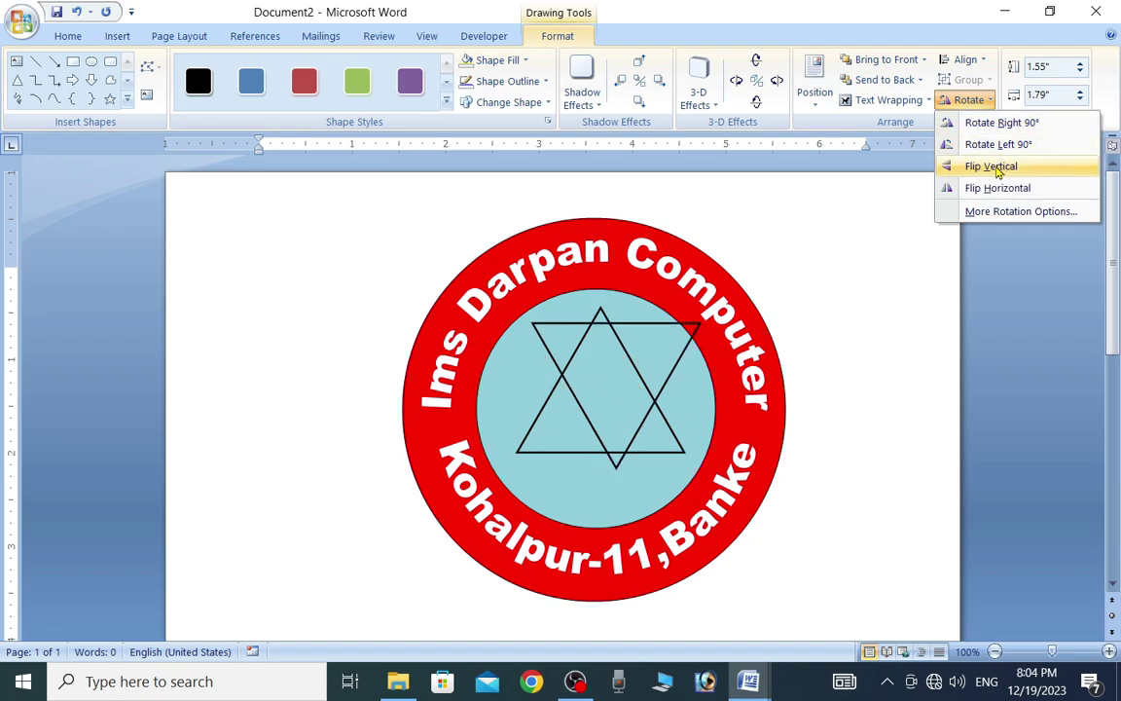
click(993, 166)
Step: Nudge the flipped triangle down and left until it overlaps the upright one as a centered six-pointed star
key(Down)
key(Down)
key(Down)
key(Down)
key(Down)
key(Down)
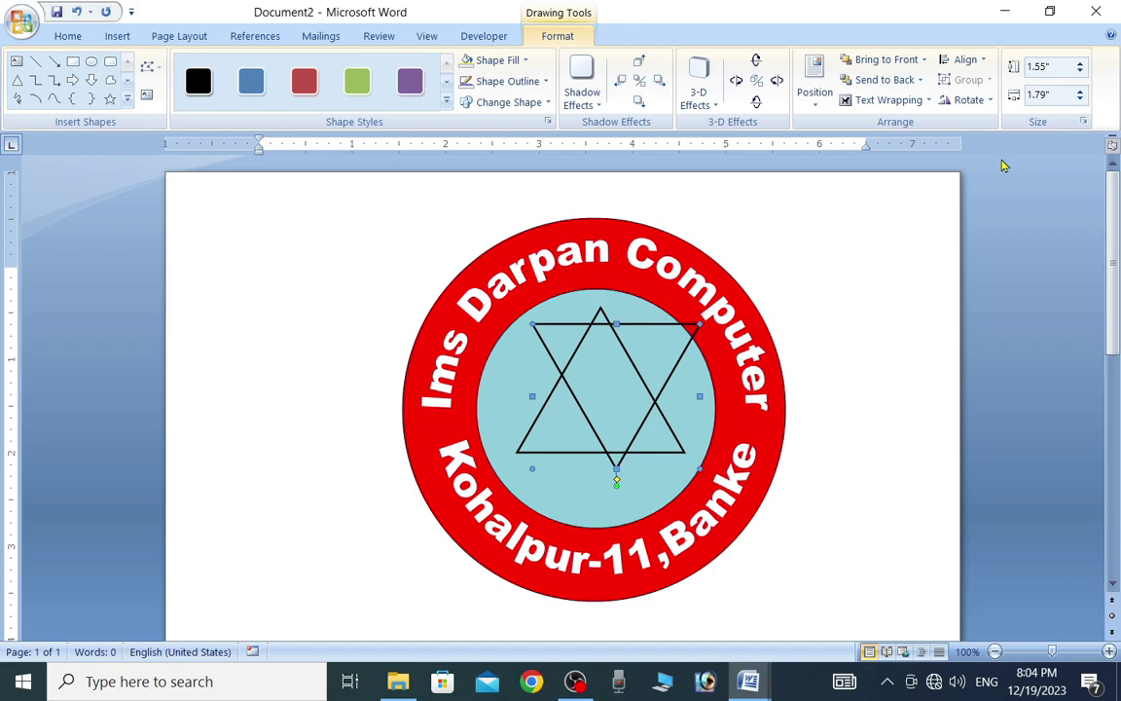
key(Left)
key(Left)
key(Left)
key(Left)
key(Left)
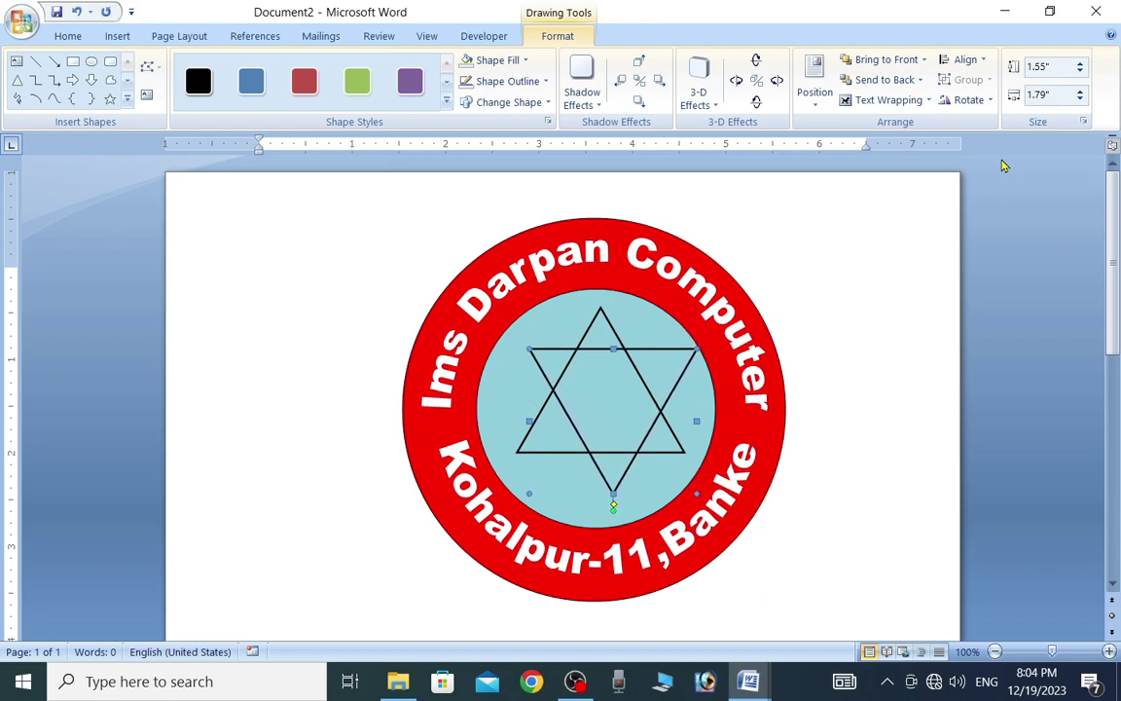
key(Left)
key(Left)
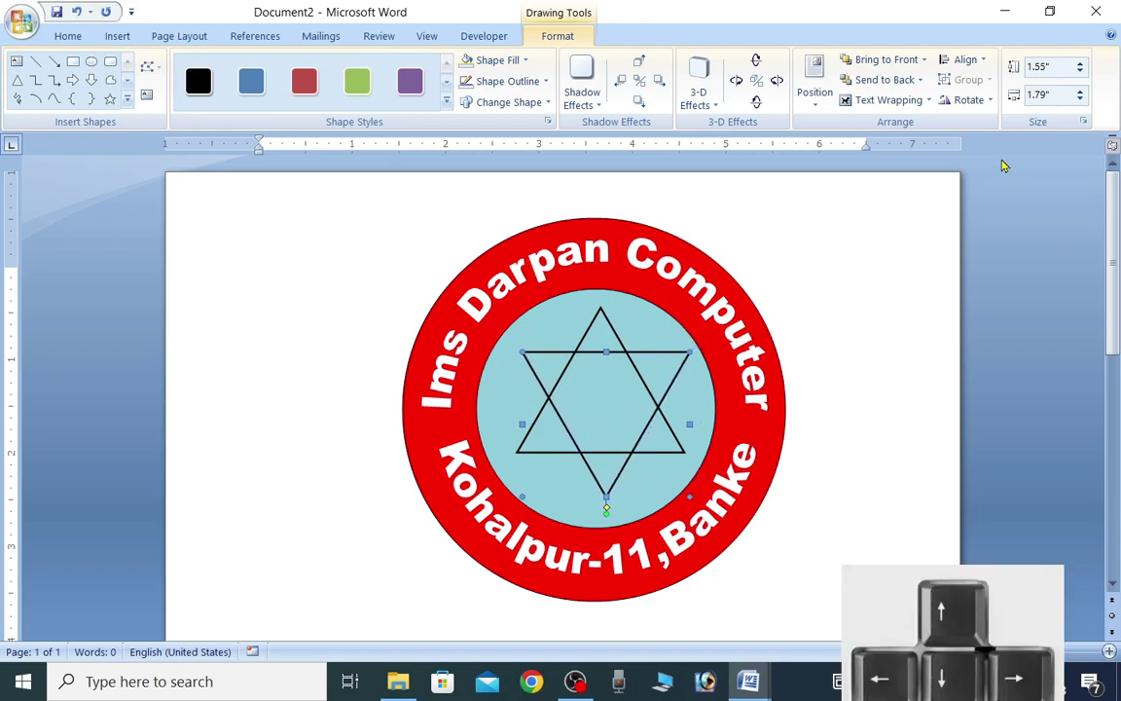
key(Down)
key(Down)
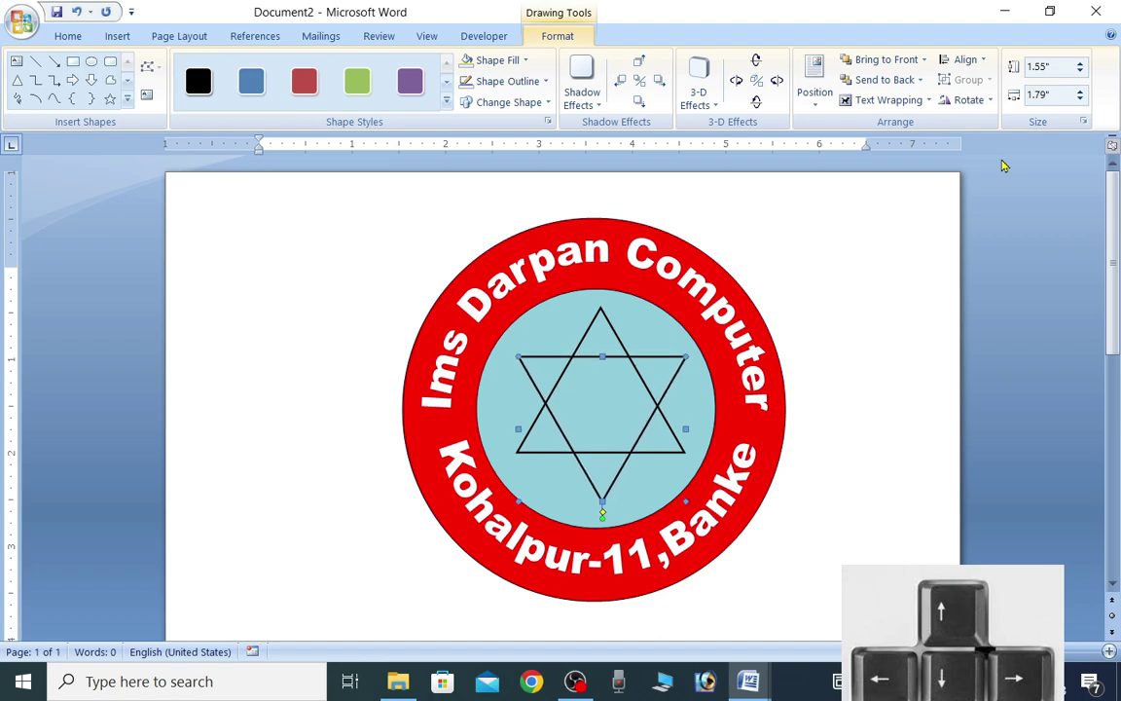
key(Down)
key(Down)
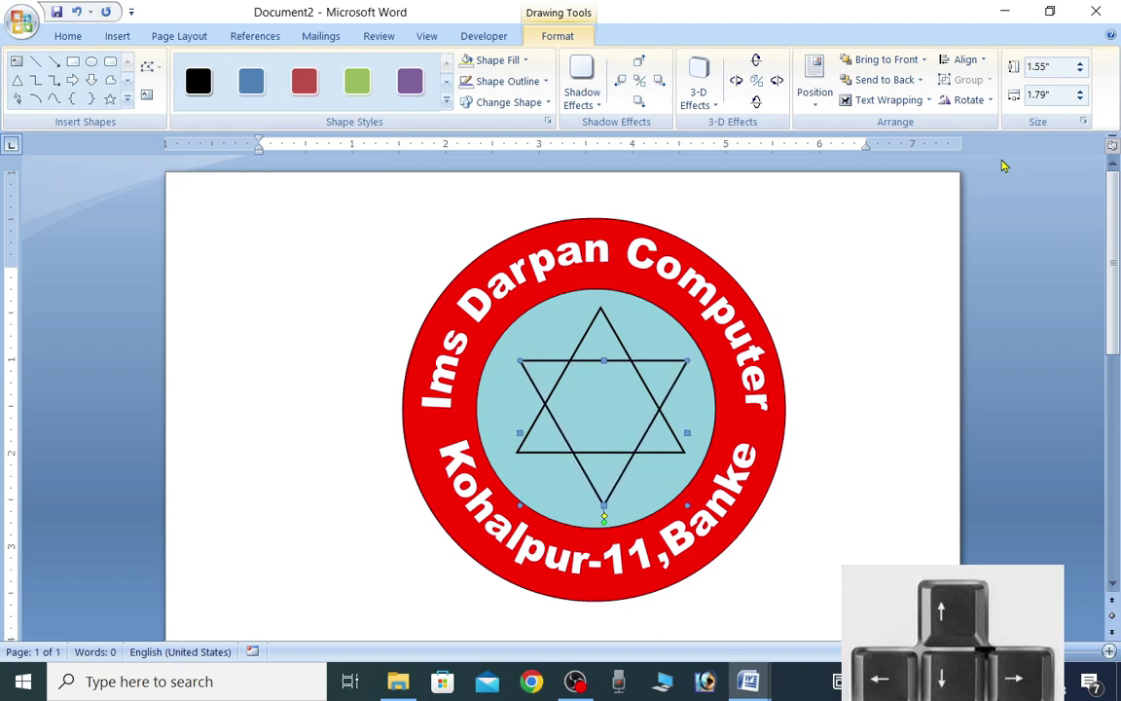
key(Right)
key(Up)
key(Up)
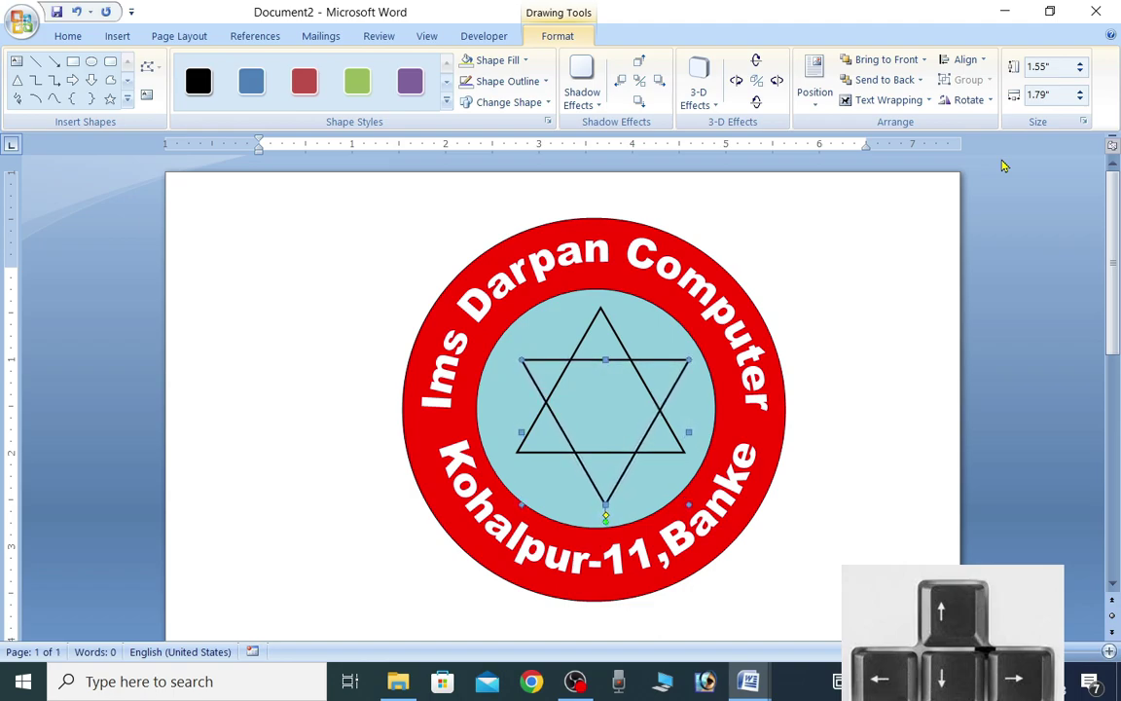
key(Left)
key(Left)
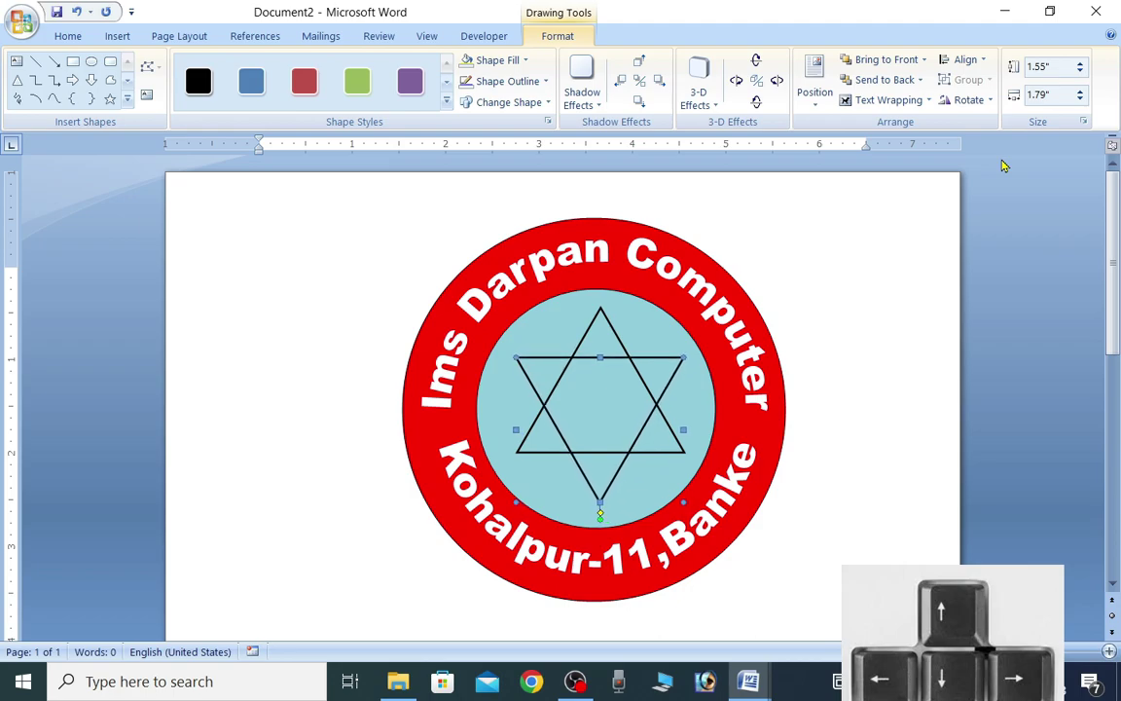
key(Up)
key(Right)
key(Right)
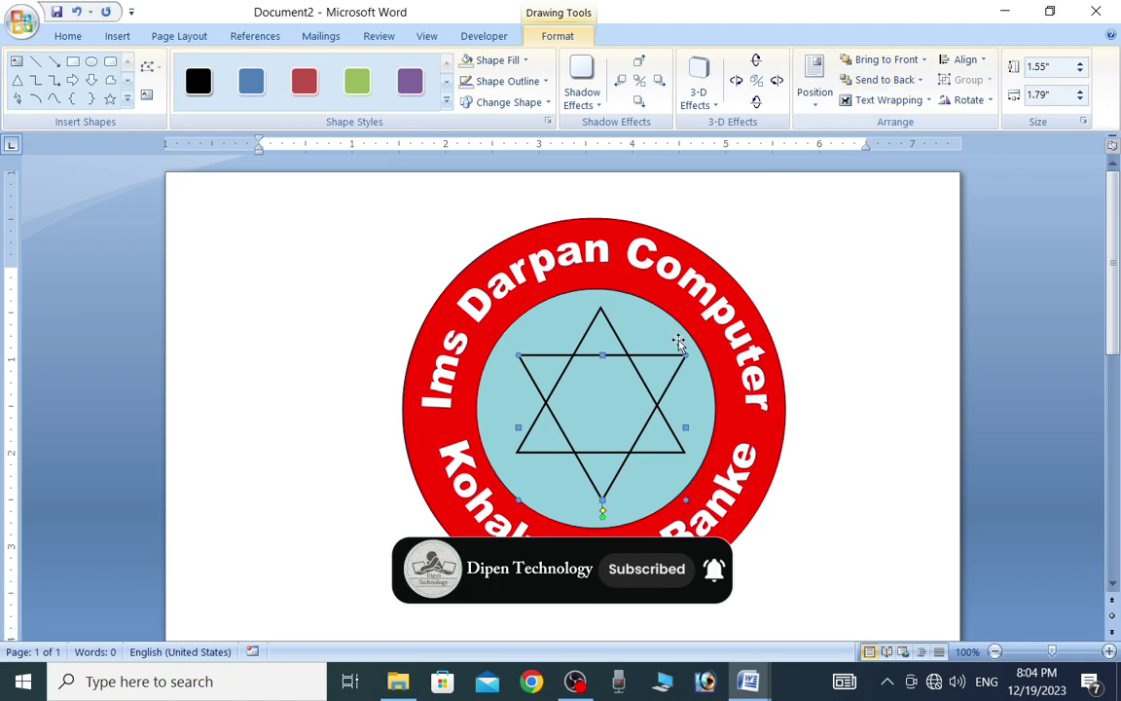
click(841, 466)
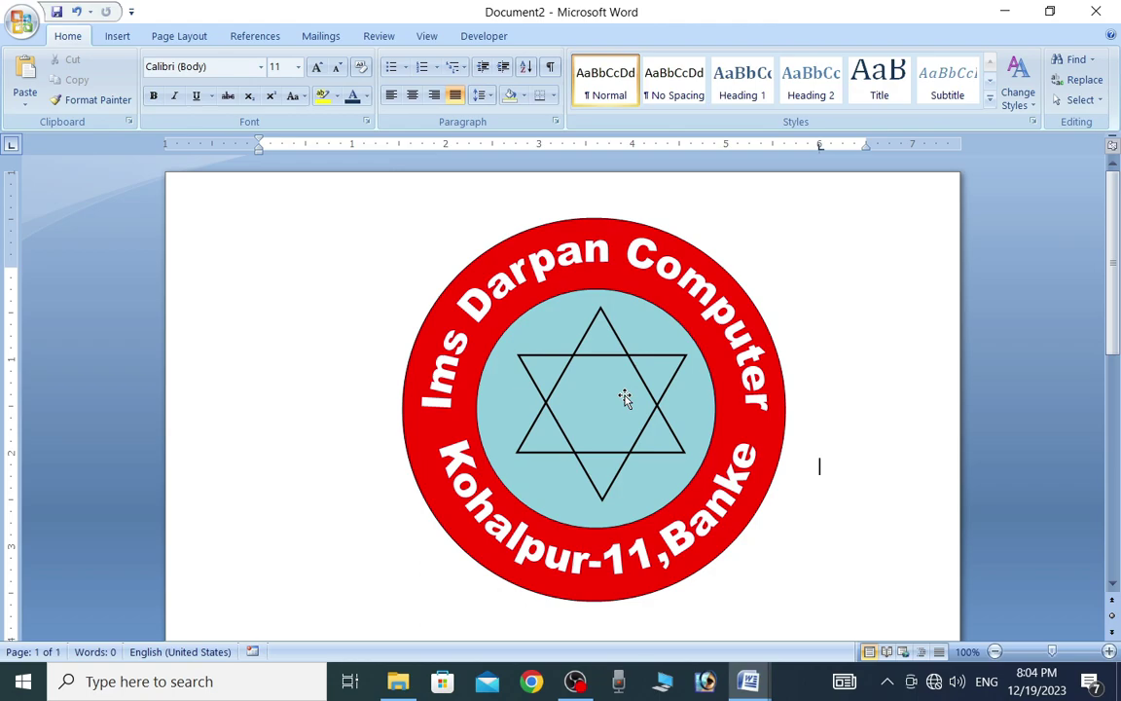
Step: Draw a text box about 1.08" high and 1.19" wide in the blank area left of the logo
click(117, 37)
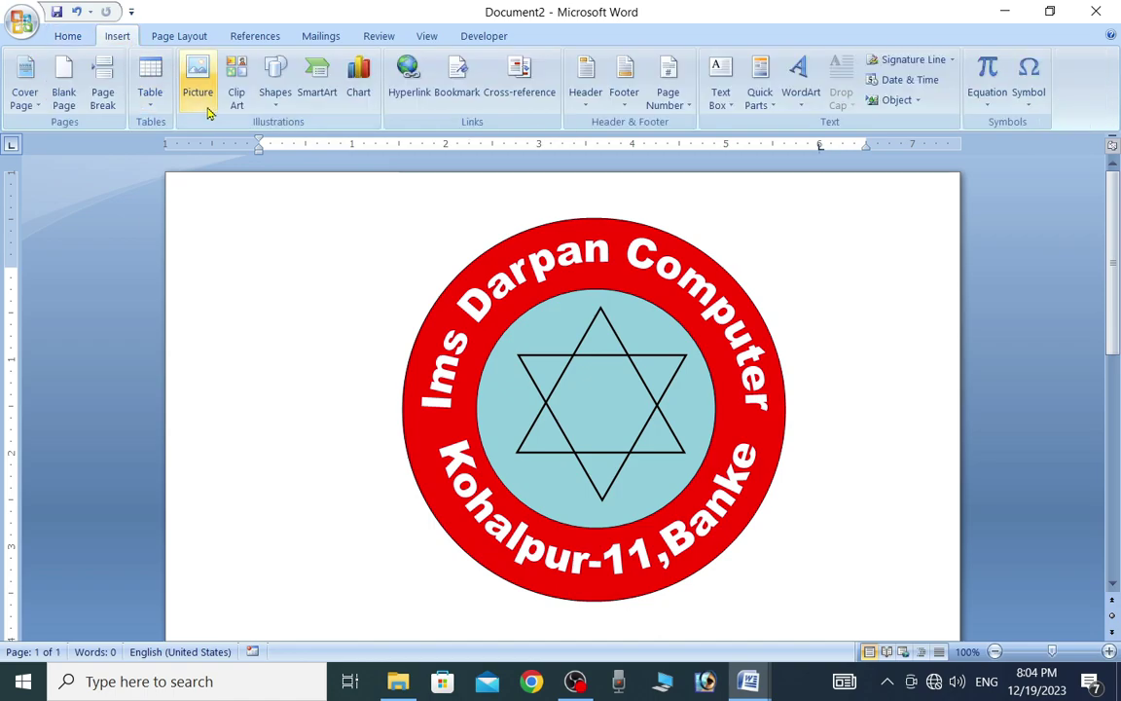
click(278, 97)
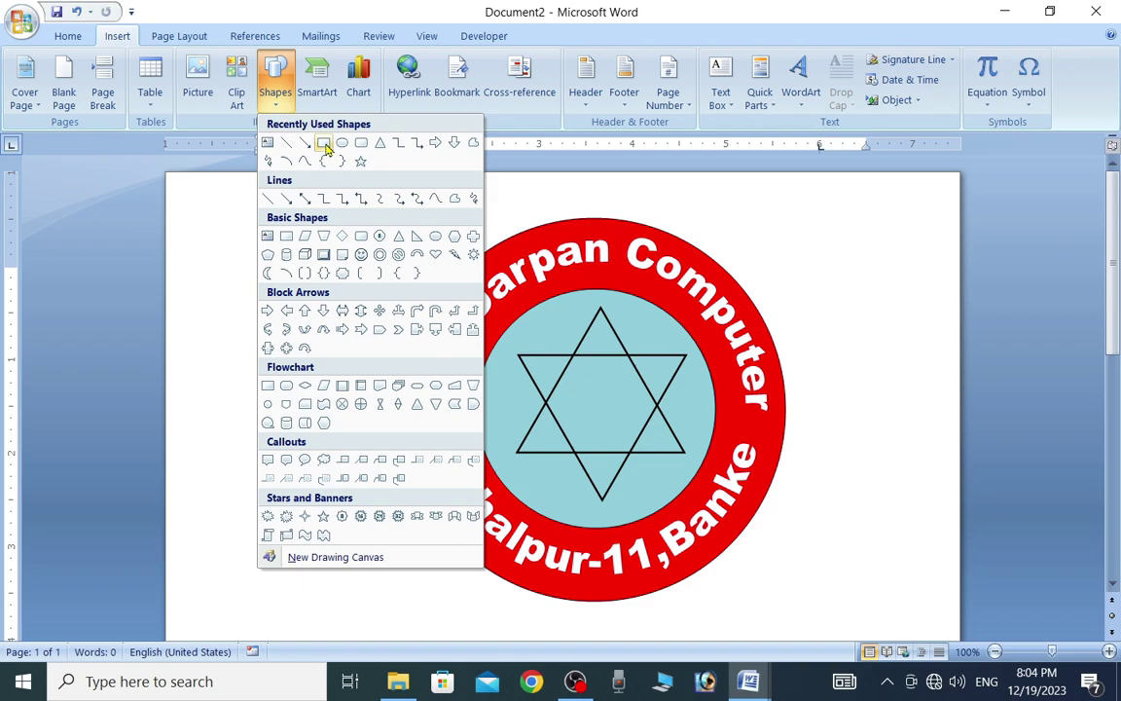
click(268, 145)
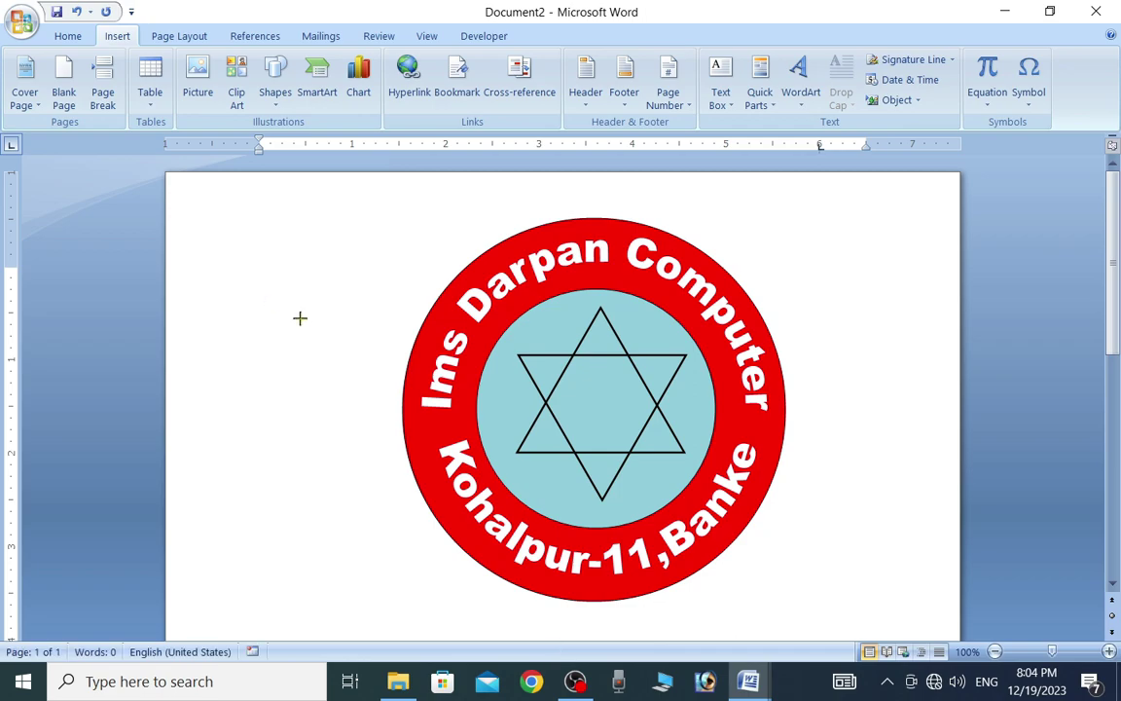
drag(202, 220, 318, 323)
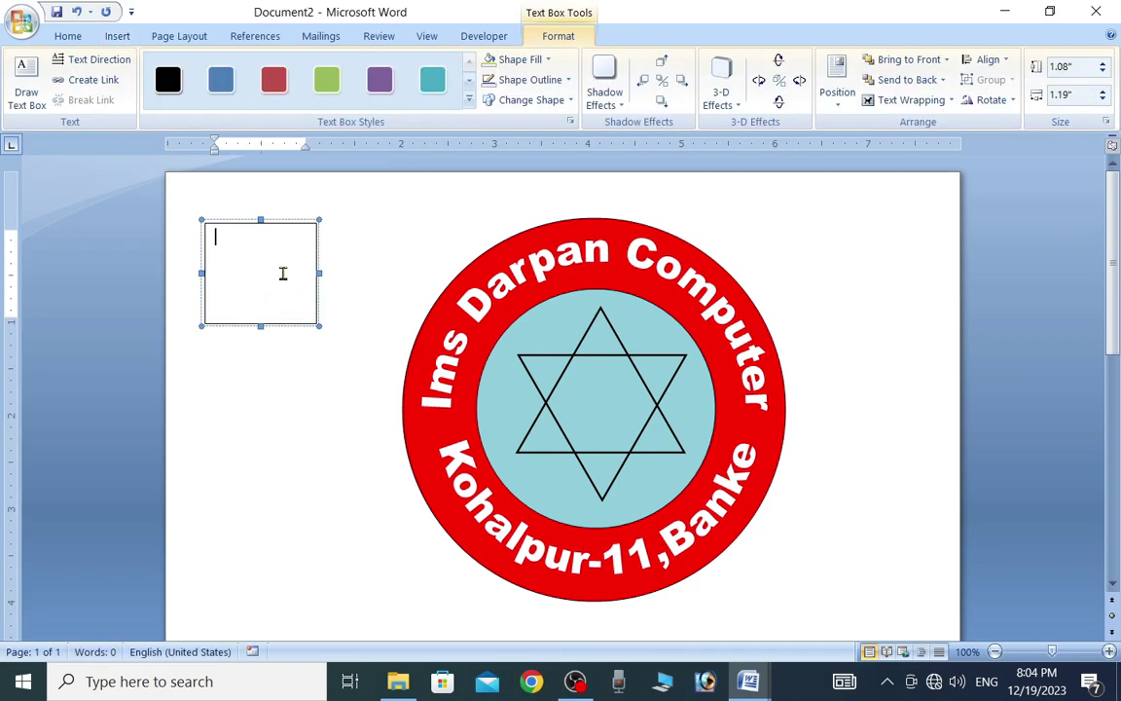
click(299, 408)
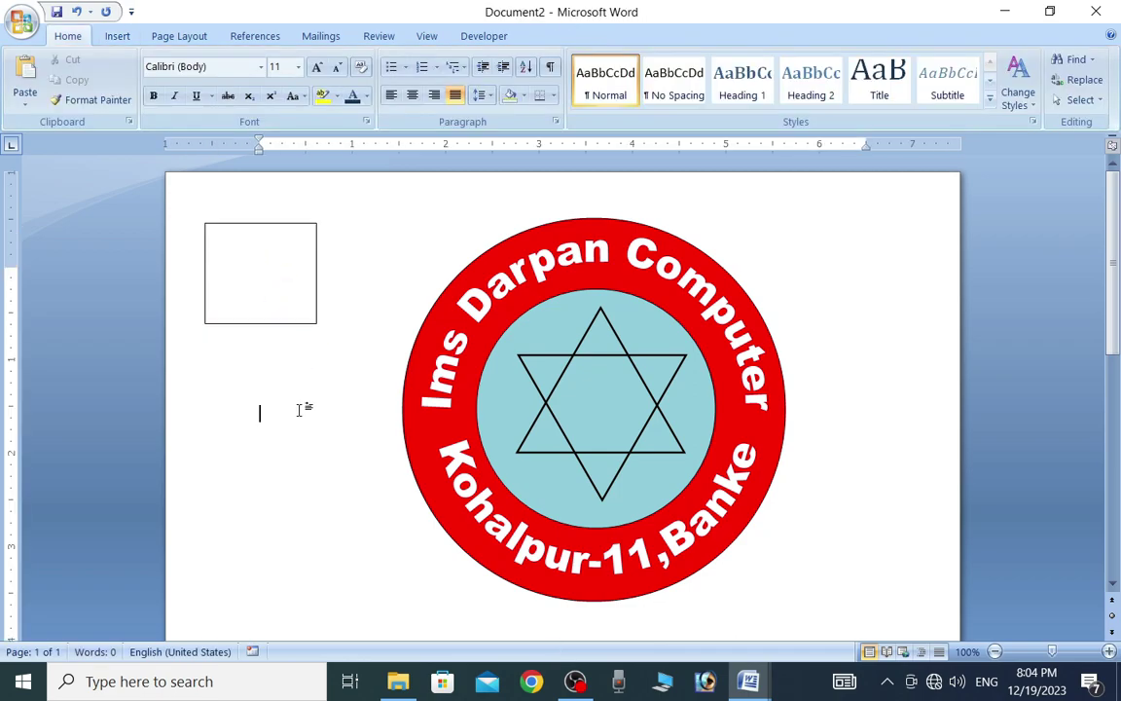
Step: Insert the Wingdings open-book symbol, character code 38, into the empty text box
click(260, 266)
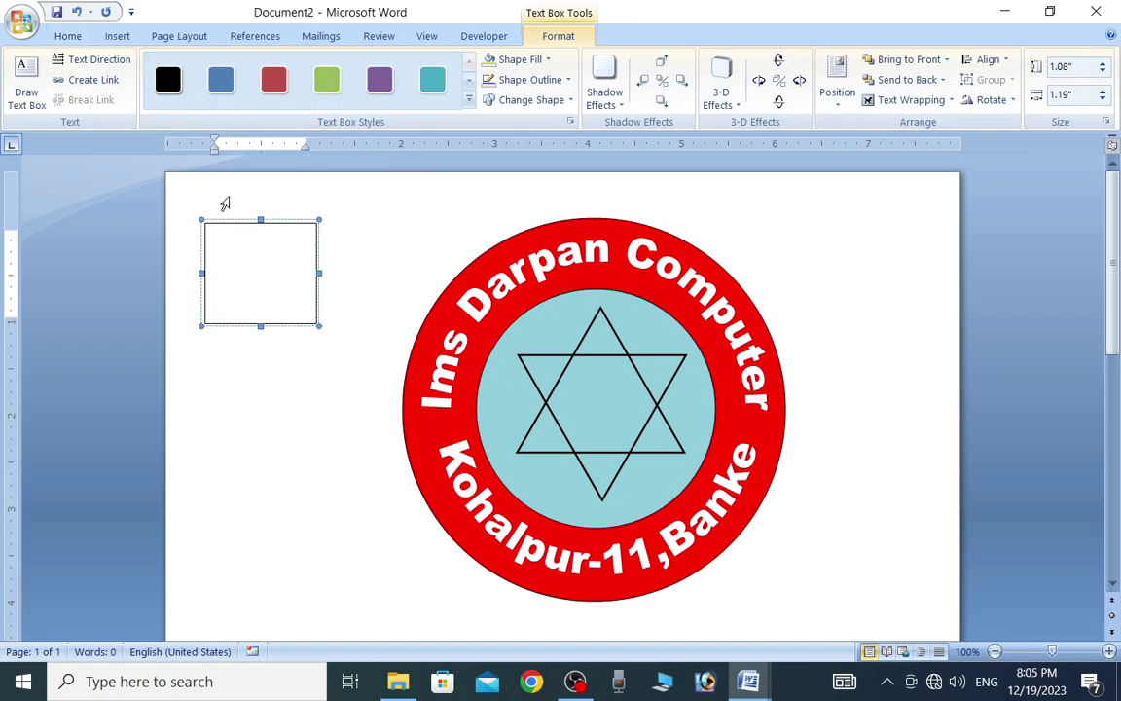
click(116, 38)
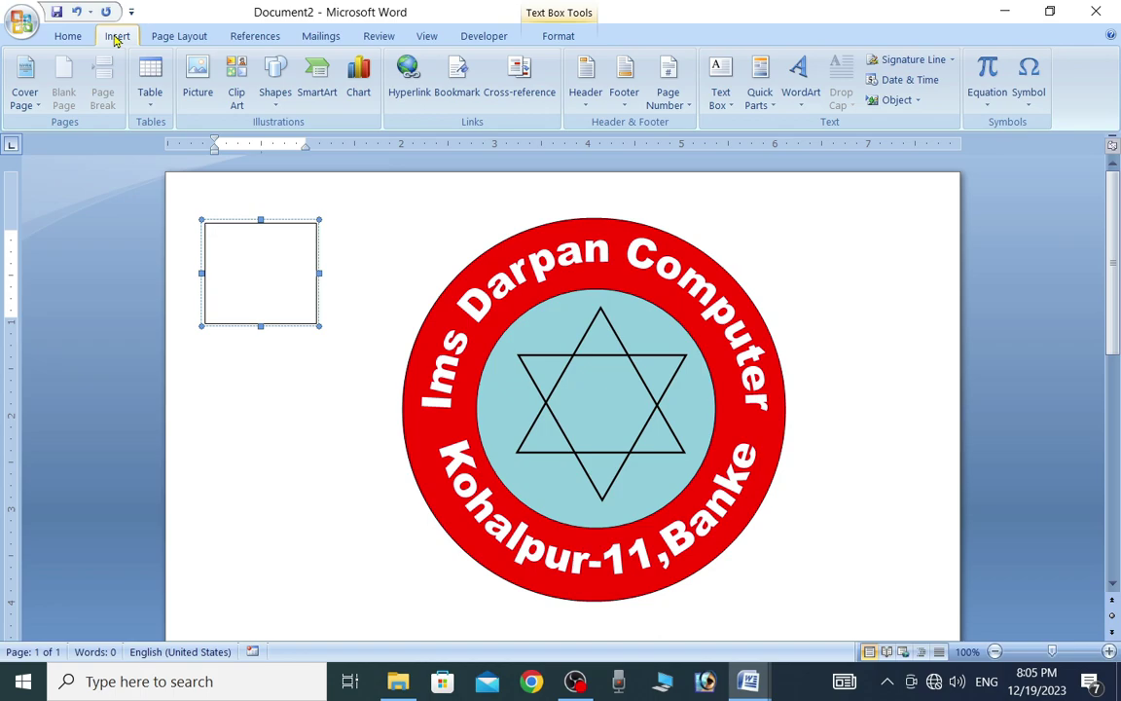
click(1030, 97)
click(1035, 109)
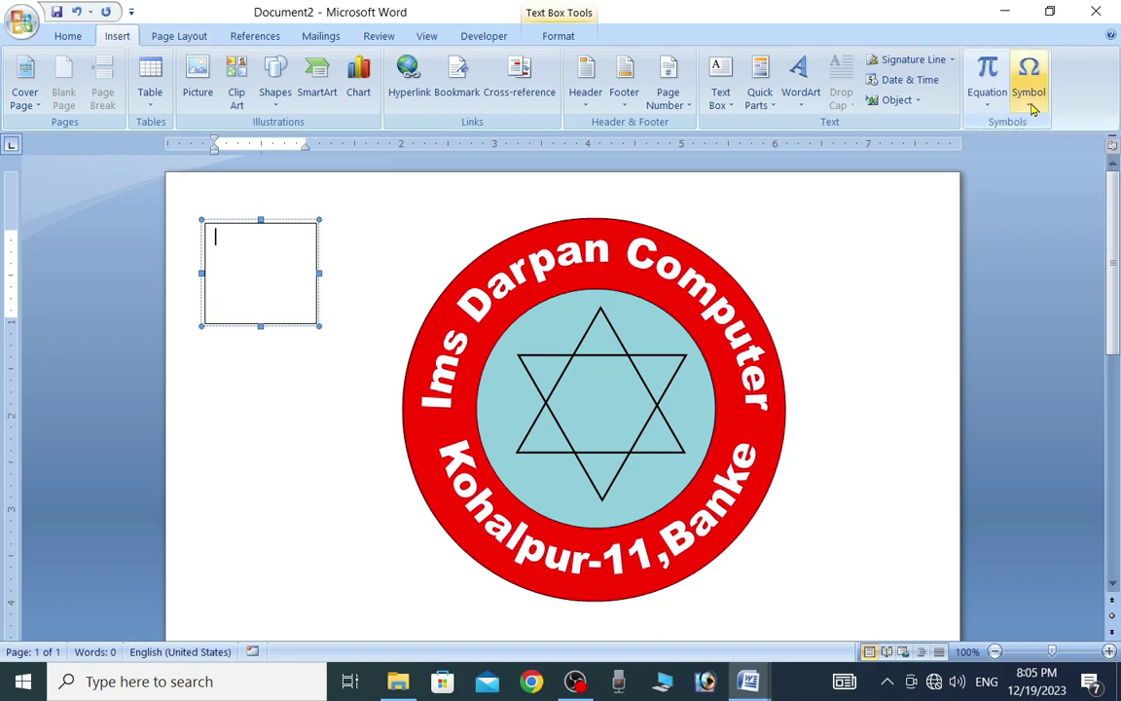
click(1031, 109)
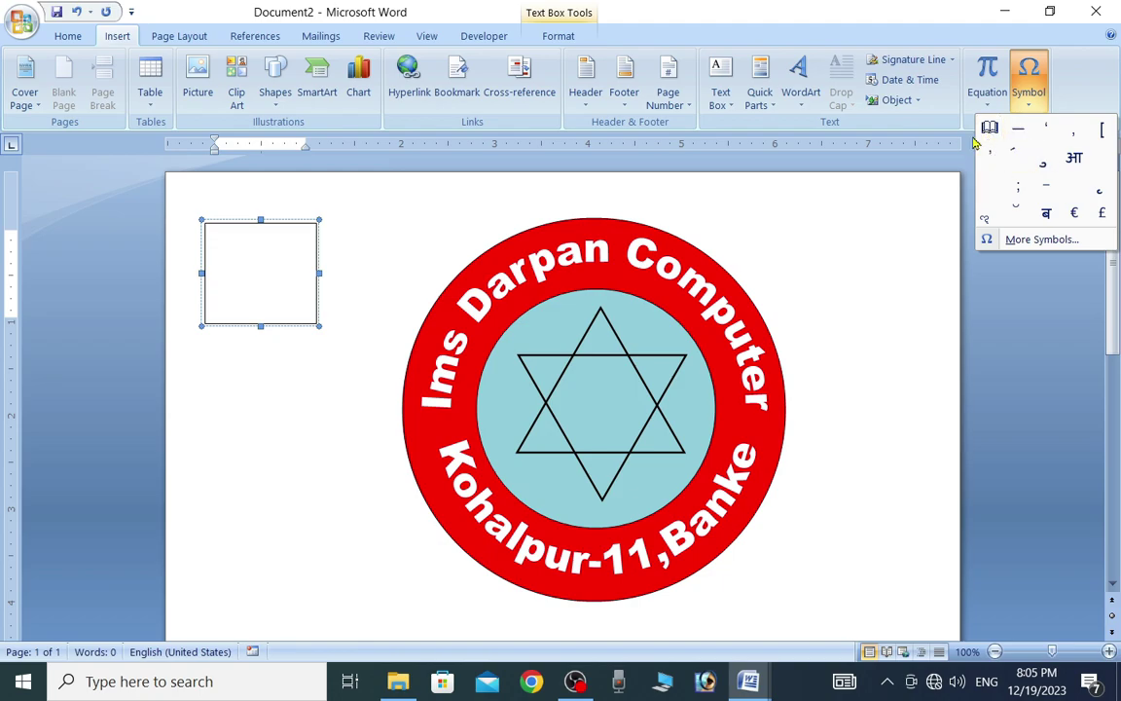
click(1038, 243)
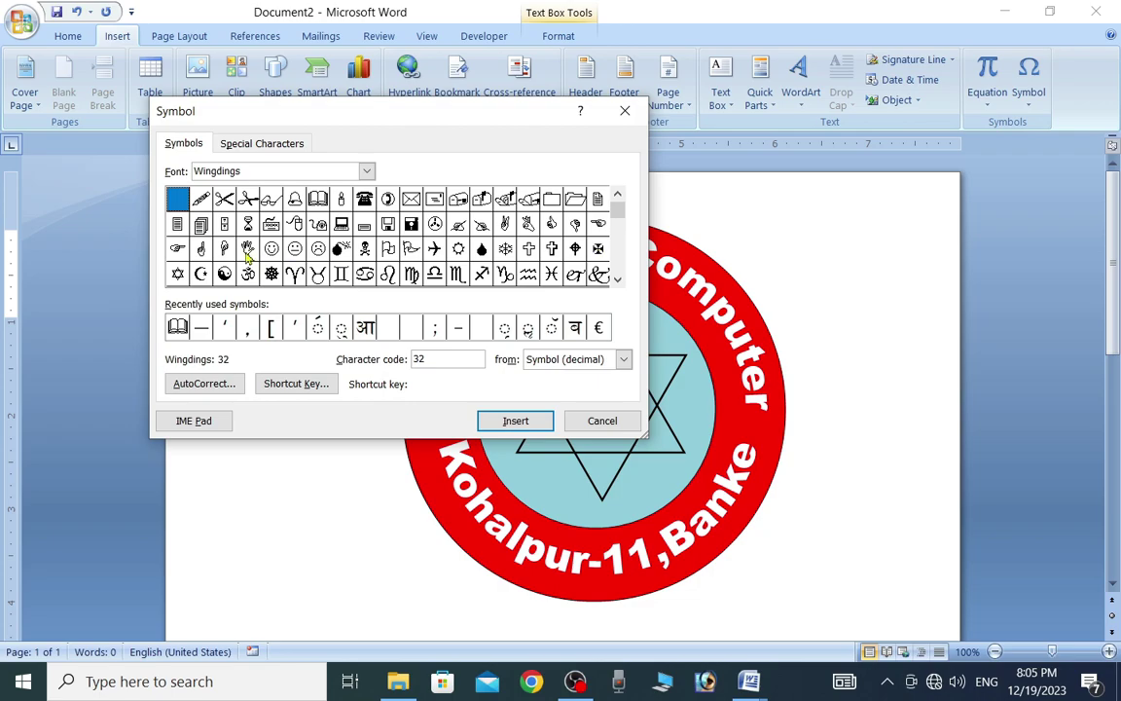
click(318, 201)
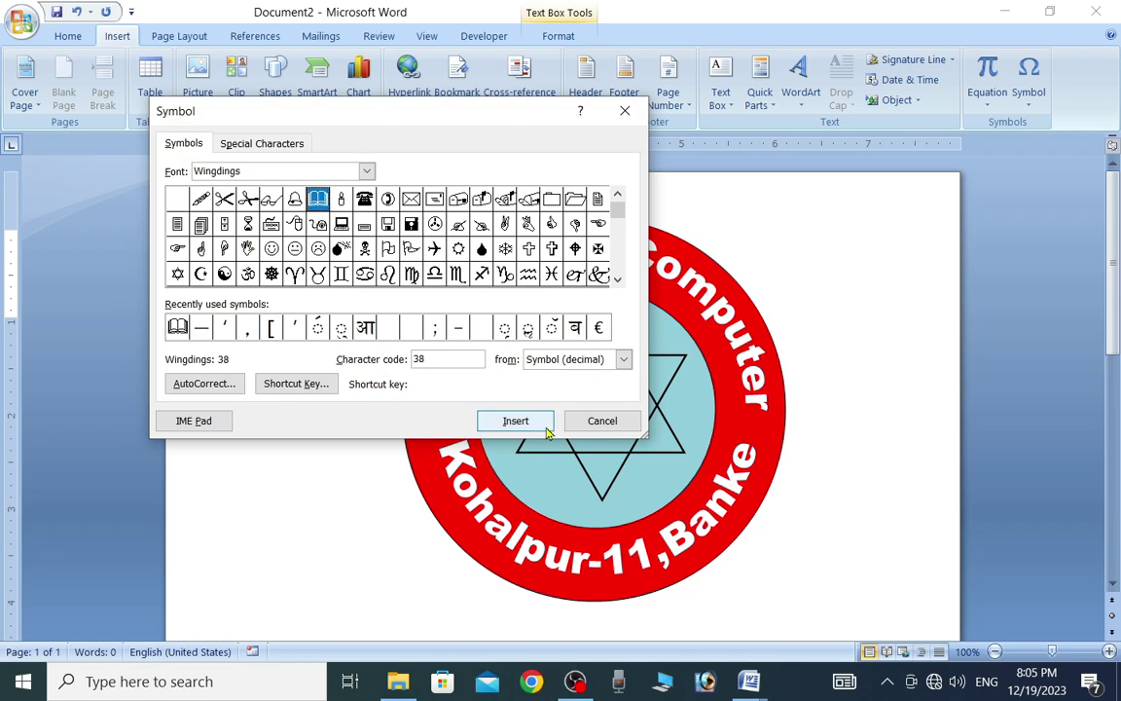
click(543, 426)
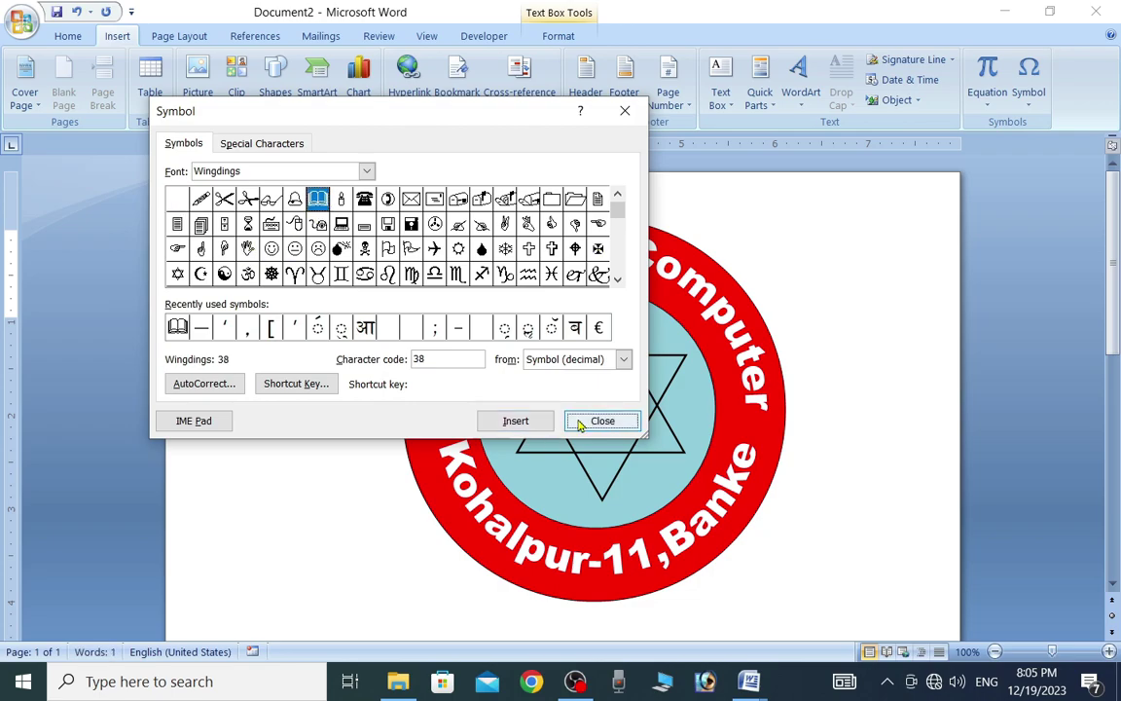
click(574, 425)
Step: Enlarge the book symbol in the text box to font size 26
drag(243, 243, 209, 245)
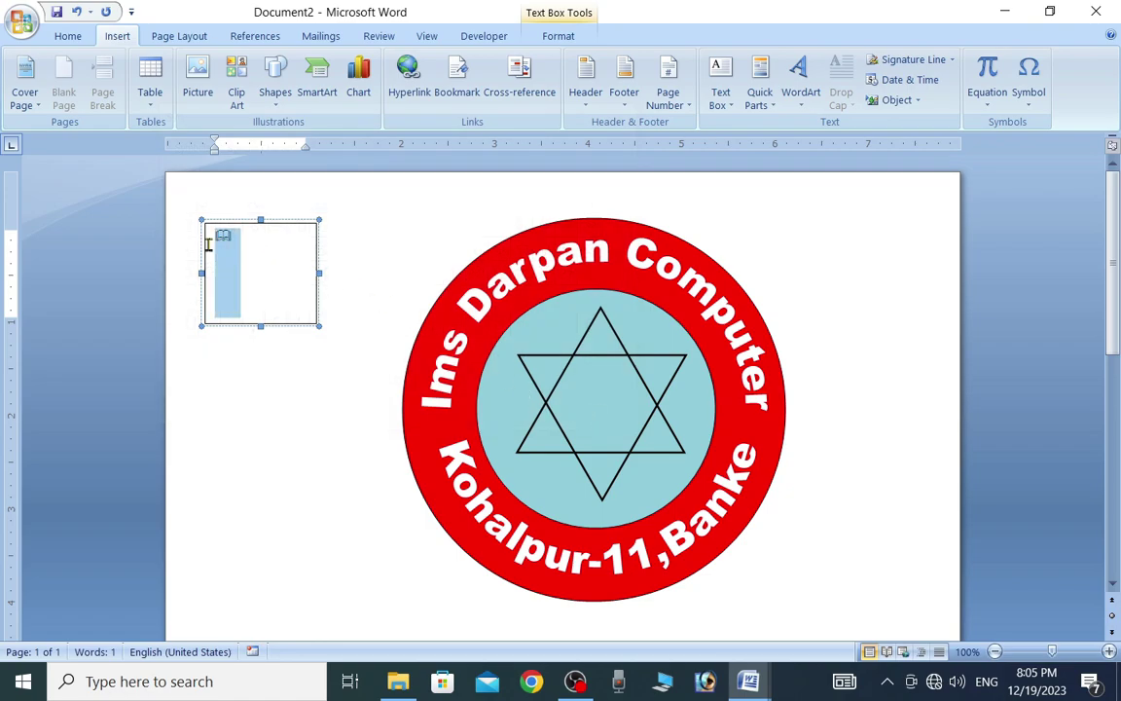
click(68, 37)
click(317, 66)
click(318, 66)
click(317, 66)
click(318, 66)
click(318, 67)
click(318, 66)
click(317, 67)
click(318, 66)
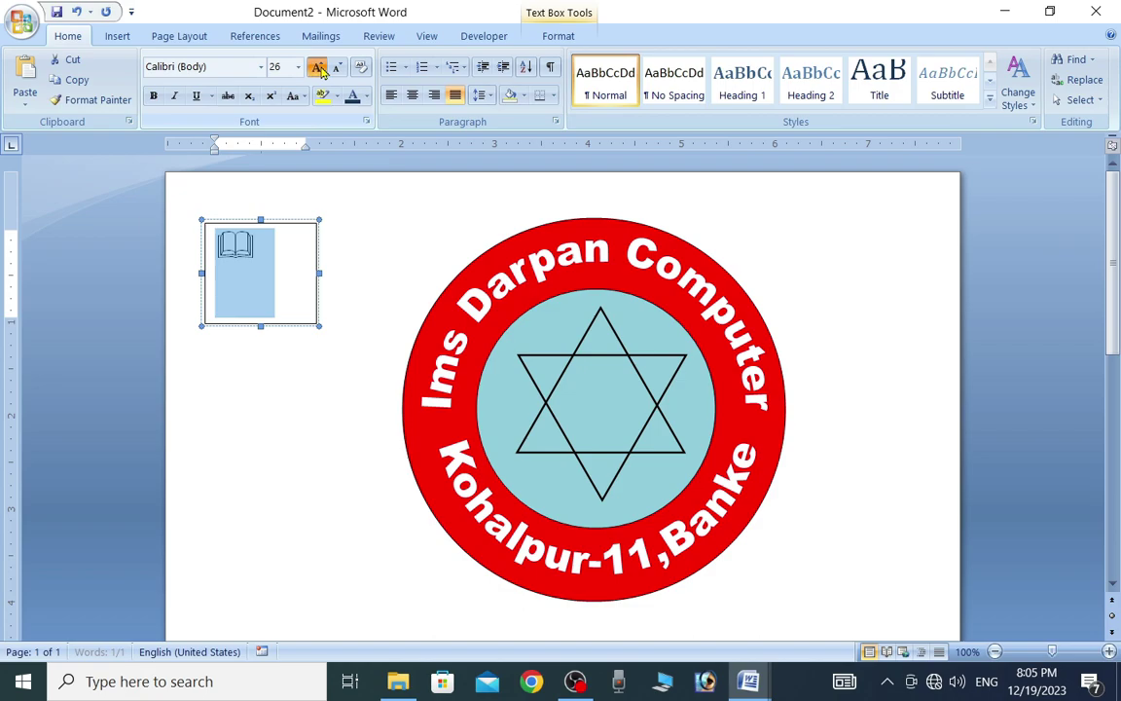
click(317, 66)
click(336, 67)
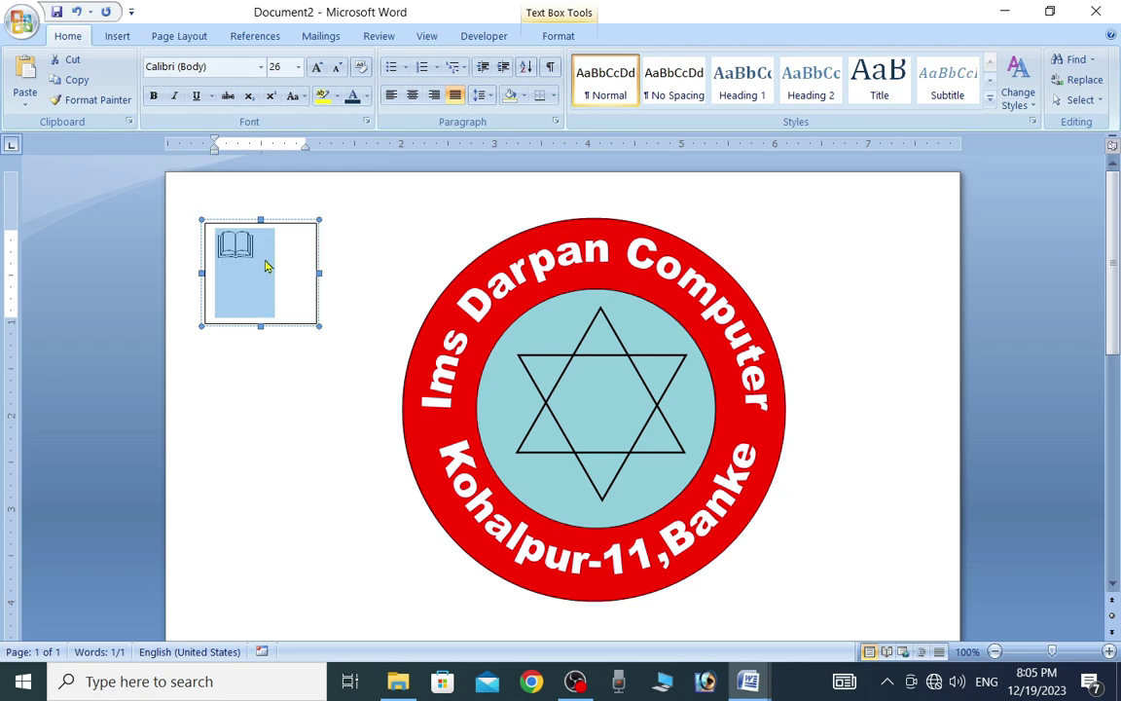
Step: Move the book symbol's text box into the star's center and remove its fill and outline
drag(280, 219, 646, 371)
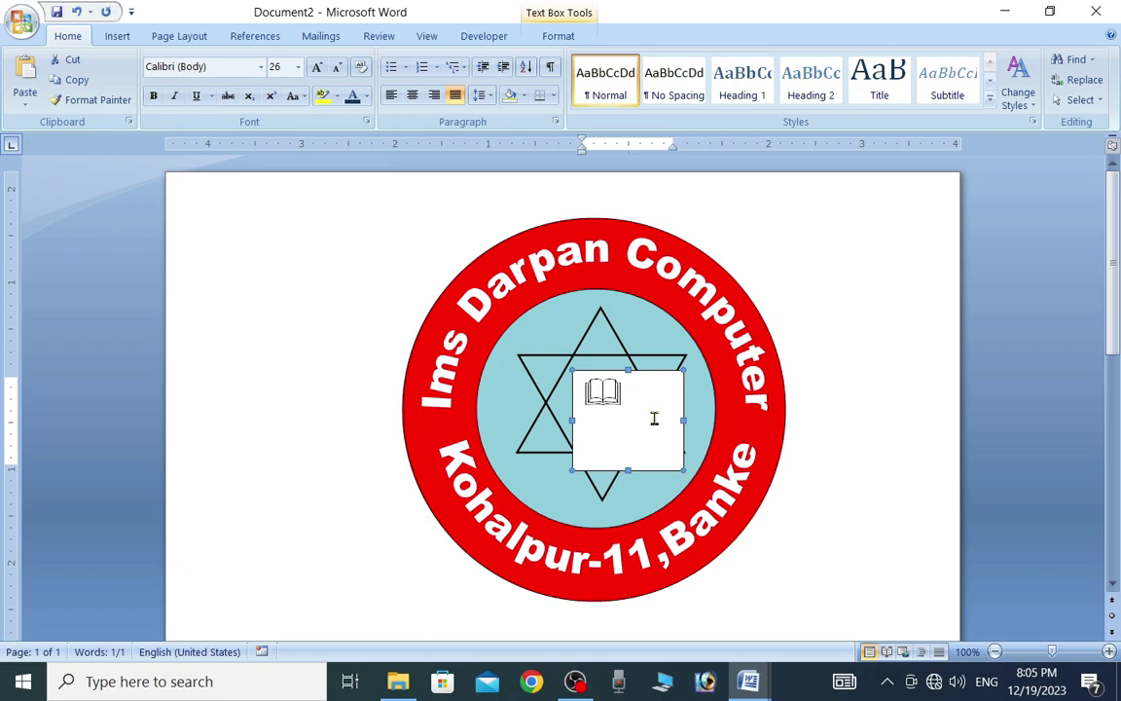
click(559, 36)
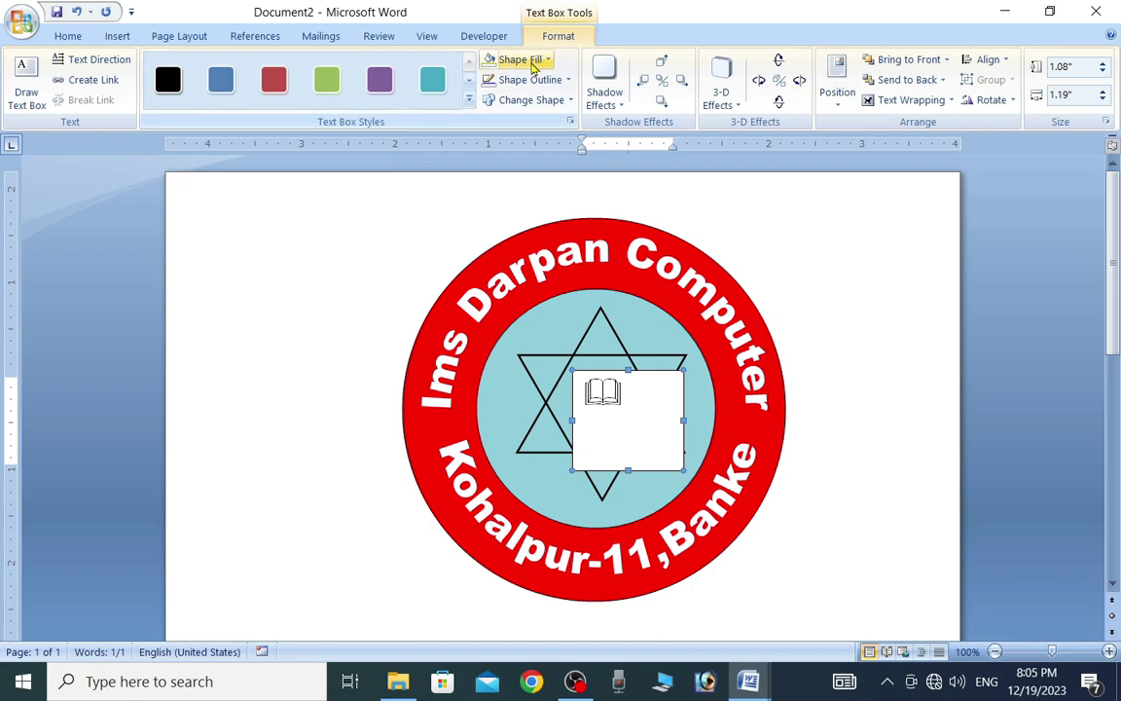
click(532, 62)
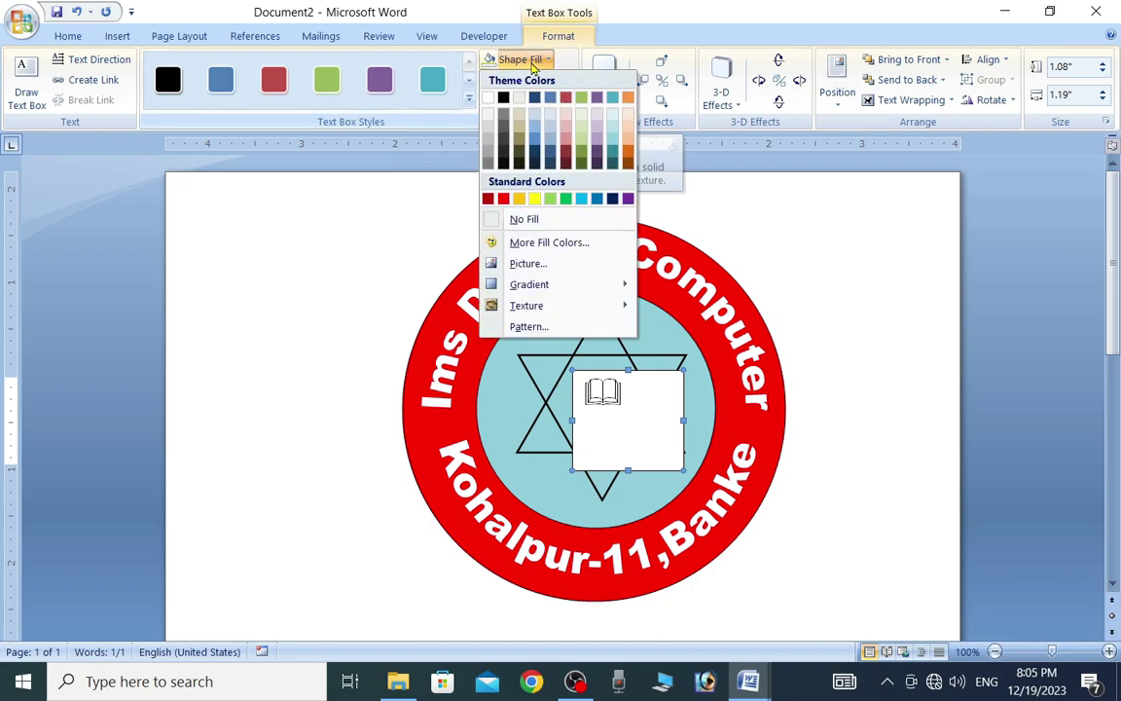
click(516, 219)
click(543, 84)
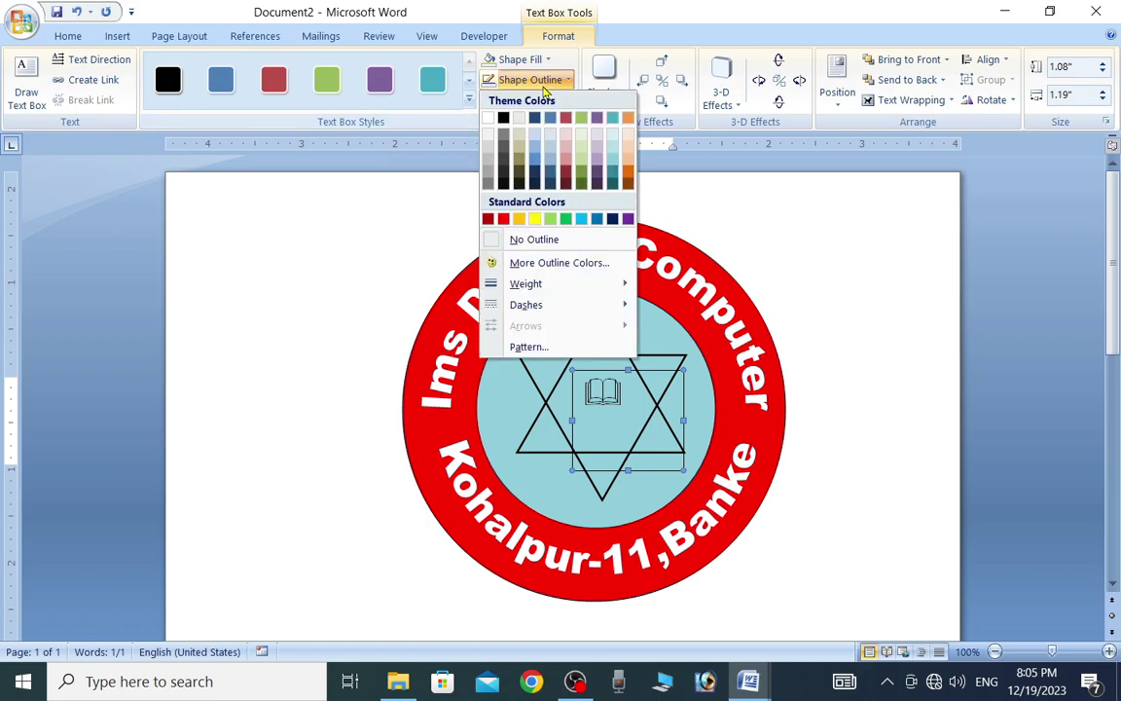
click(540, 240)
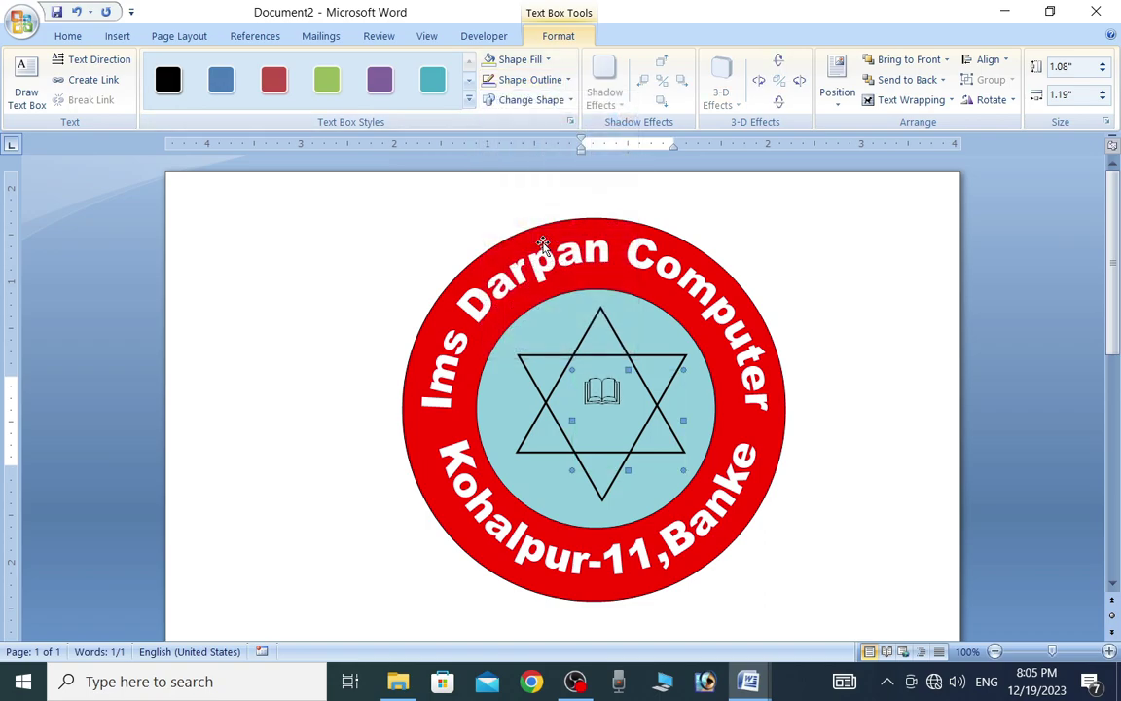
Step: Nudge the book text box slightly down and left within the star, make the symbol bold, and deselect it
key(Down)
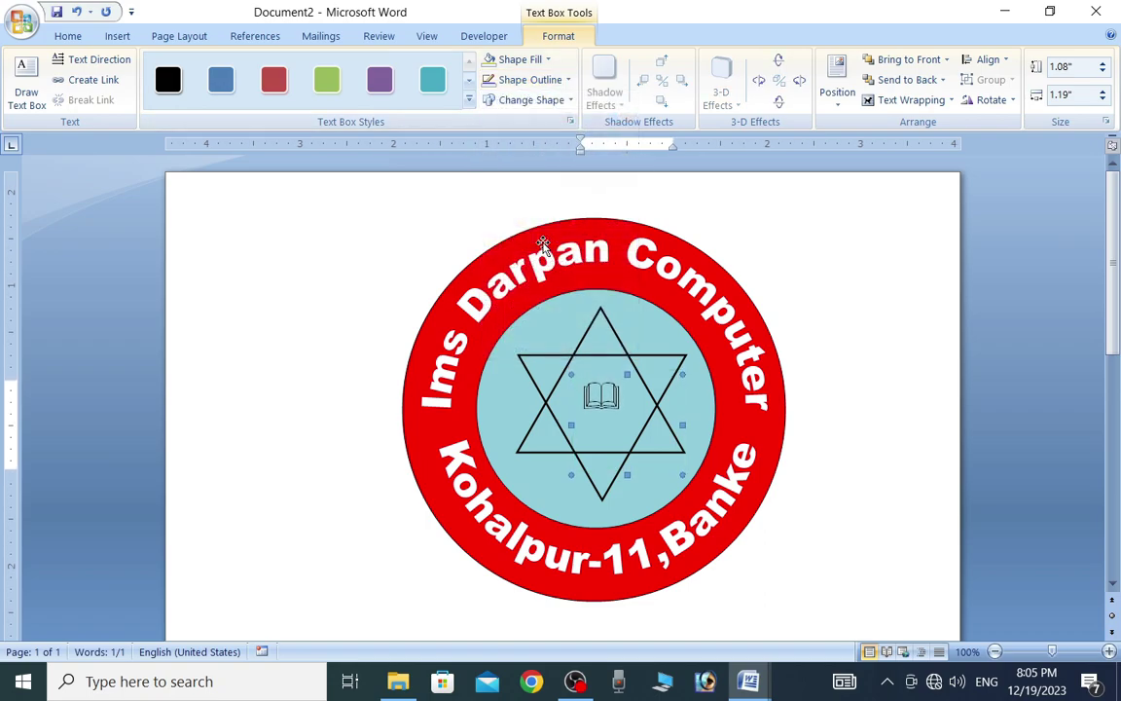
click(70, 36)
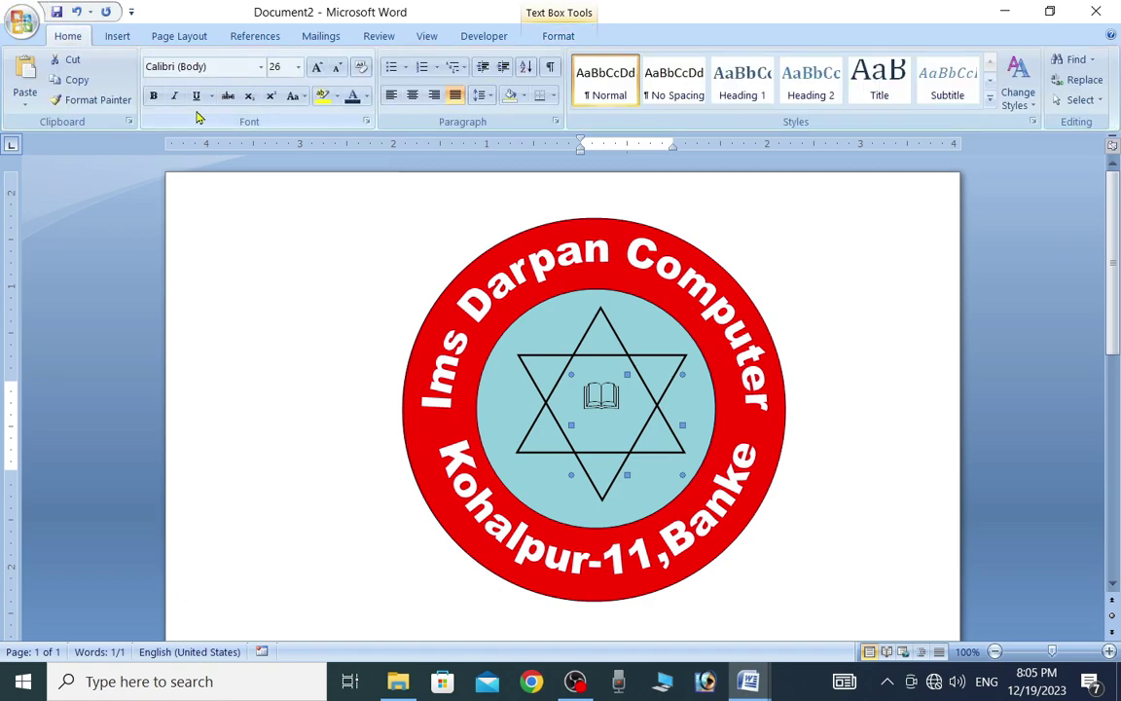
click(828, 350)
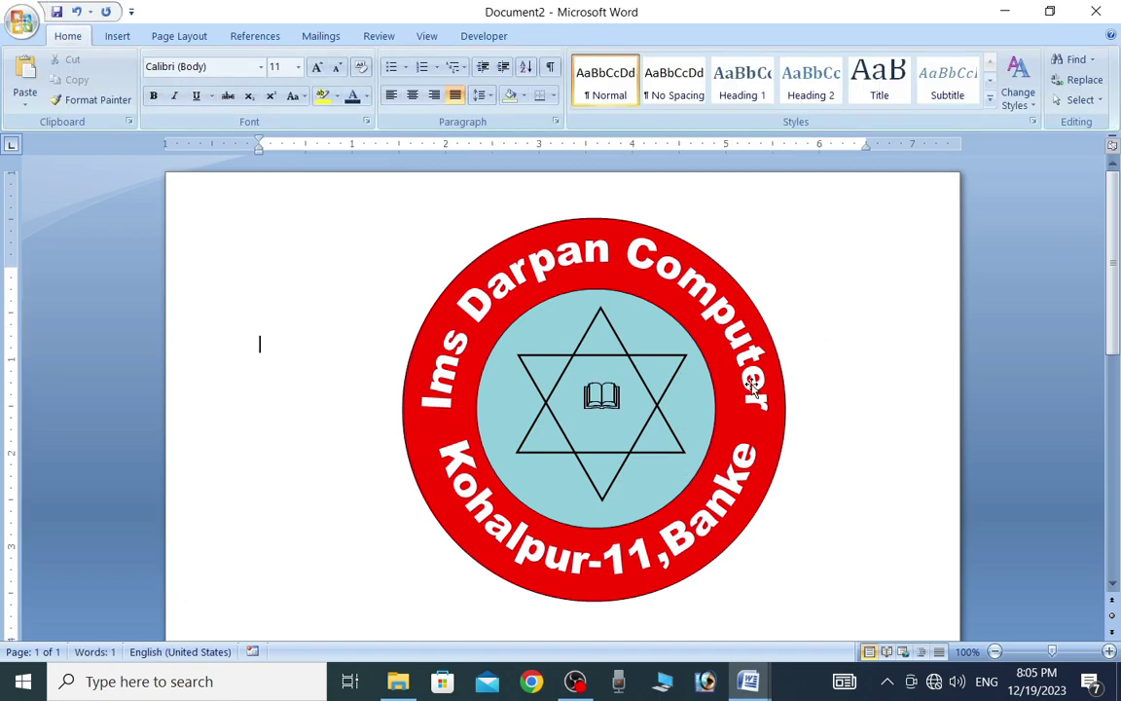